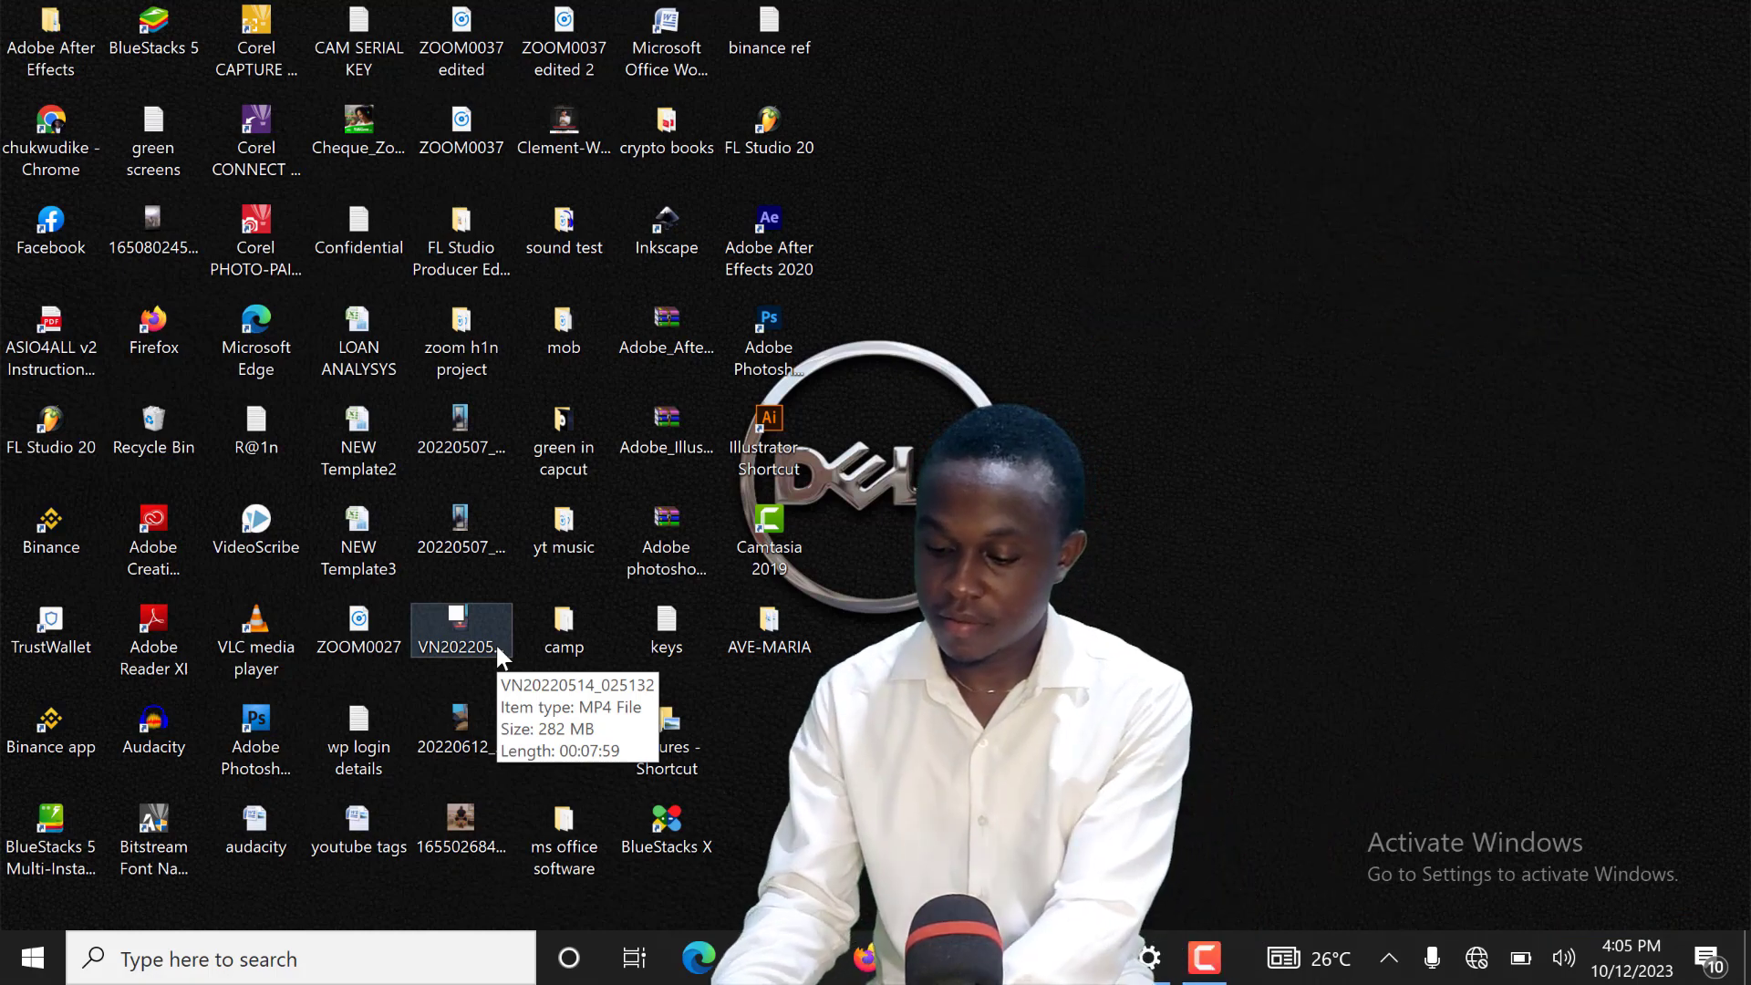
Step: Launch regedit from the Run dialog, replacing the previous cmd entry
{"action": "key", "text": "super+r"}
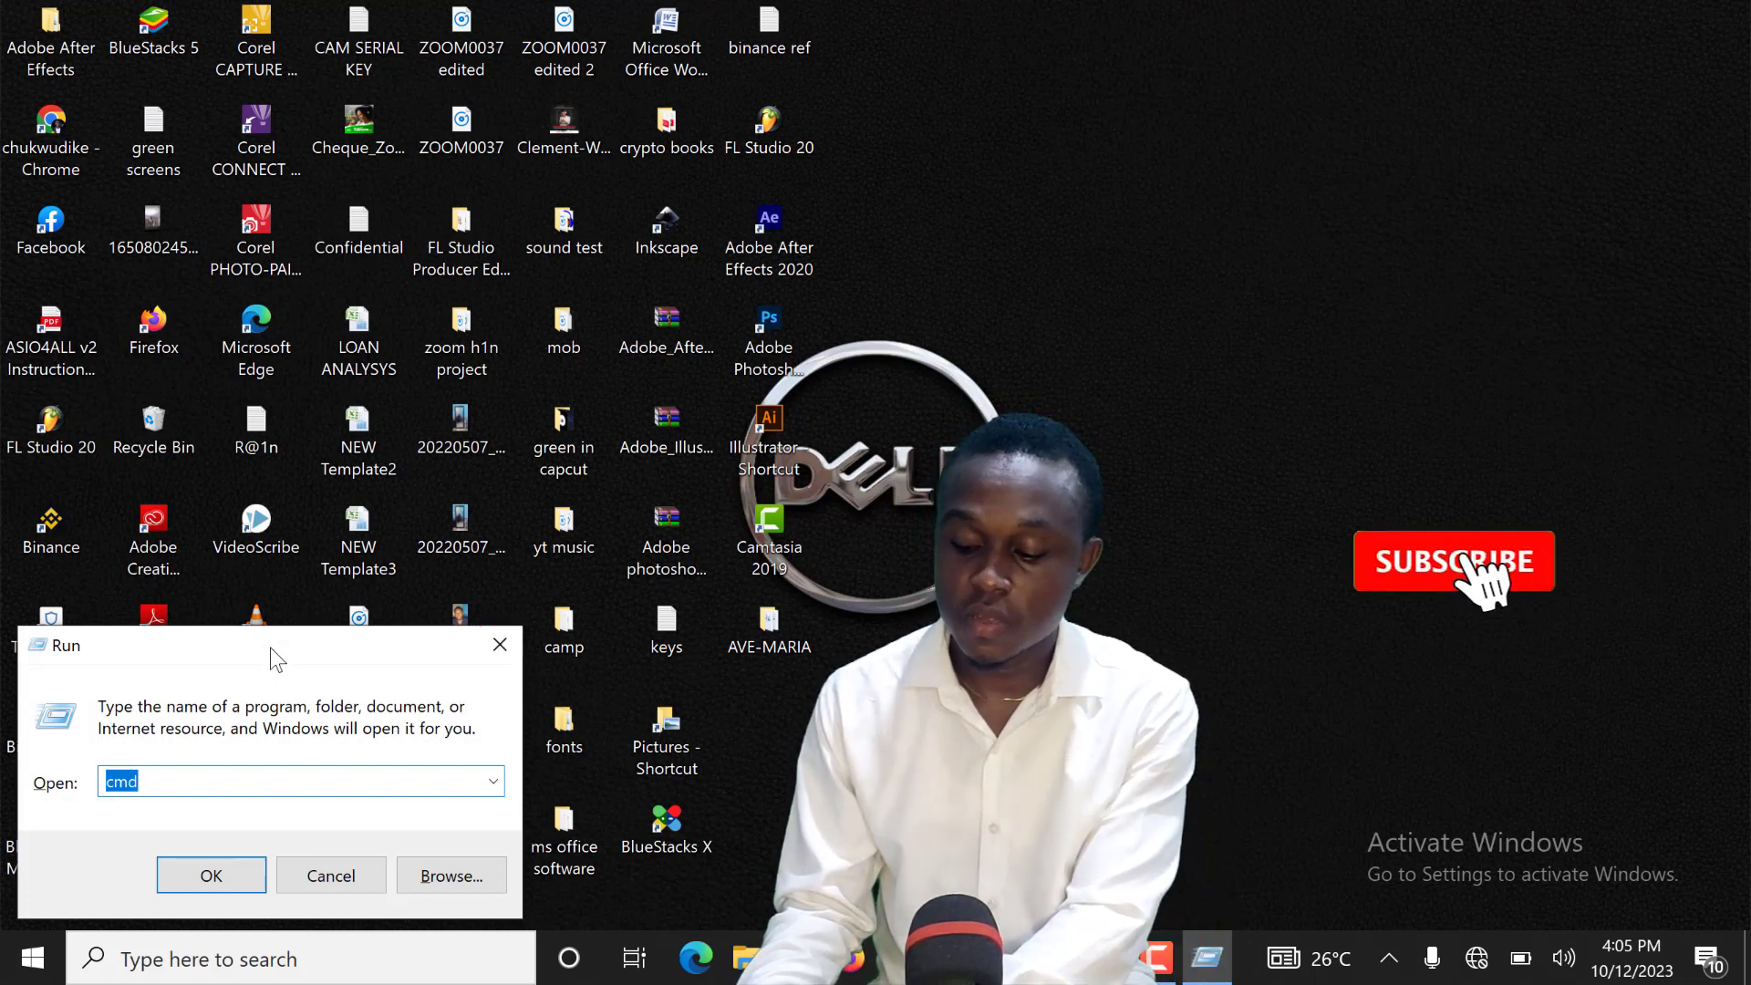
{"action": "mouse_move", "coordinate": [270, 647]}
{"action": "left_mouse_down"}
{"action": "mouse_move", "coordinate": [725, 437]}
{"action": "mouse_move", "coordinate": [743, 392]}
{"action": "left_mouse_up"}
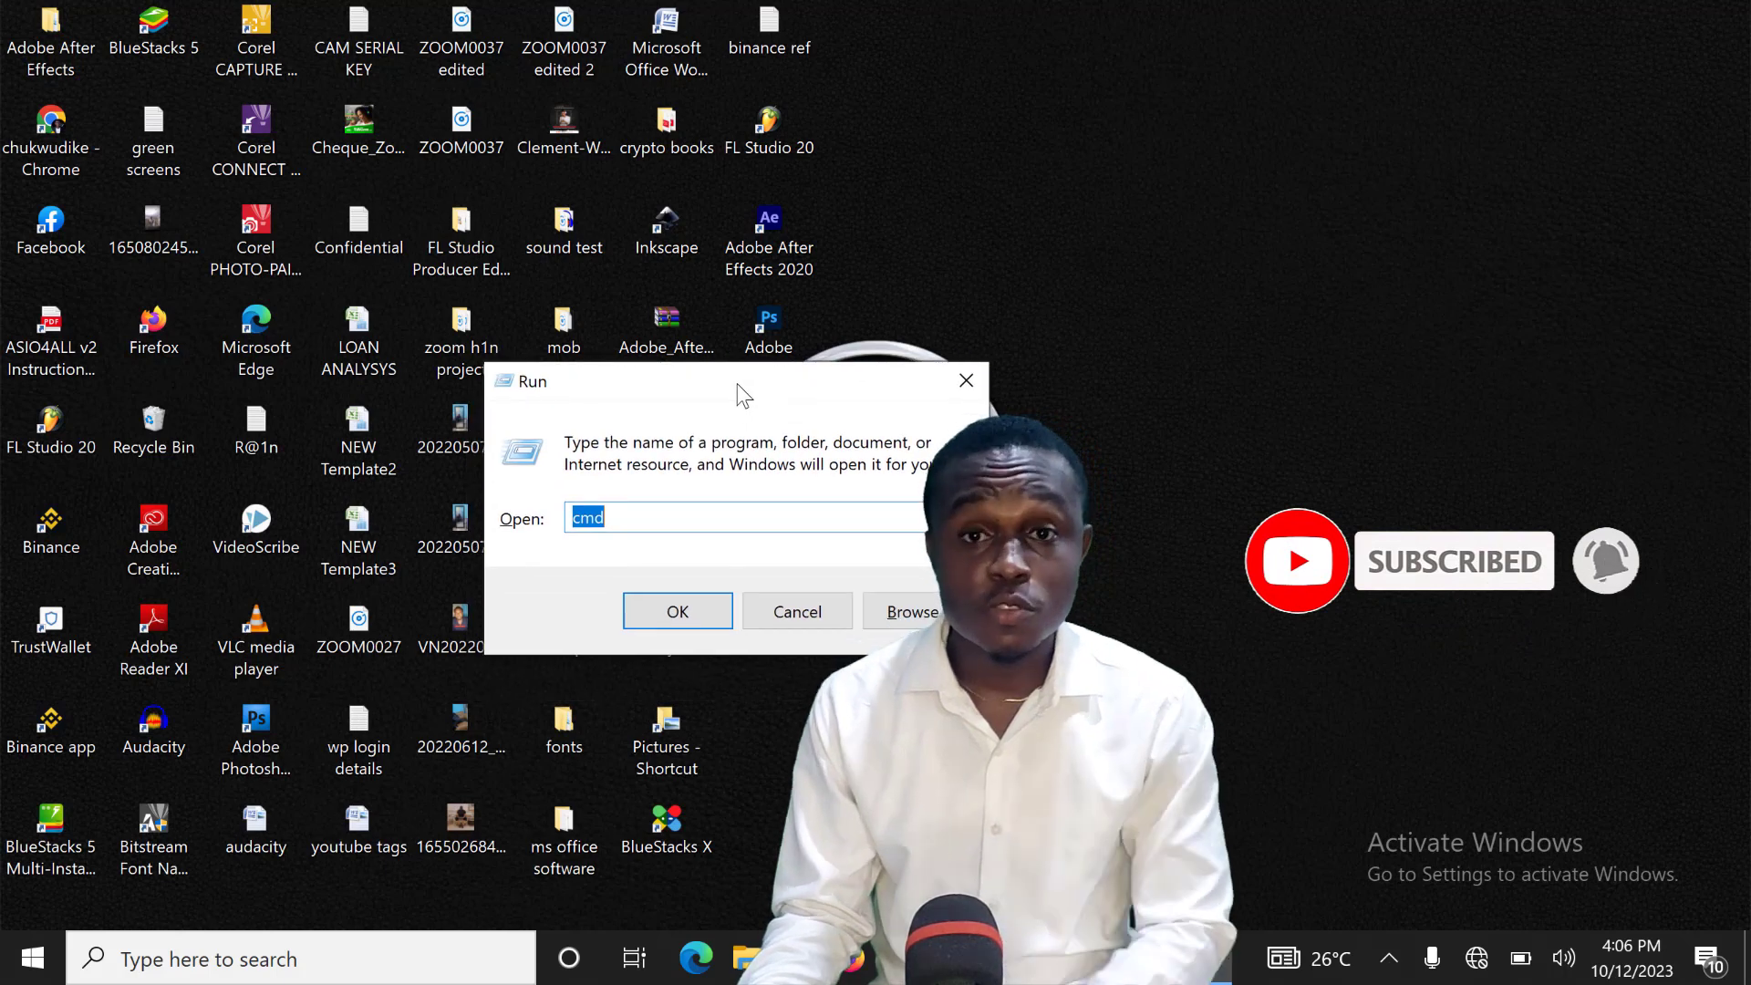
{"action": "double_click", "coordinate": [610, 524]}
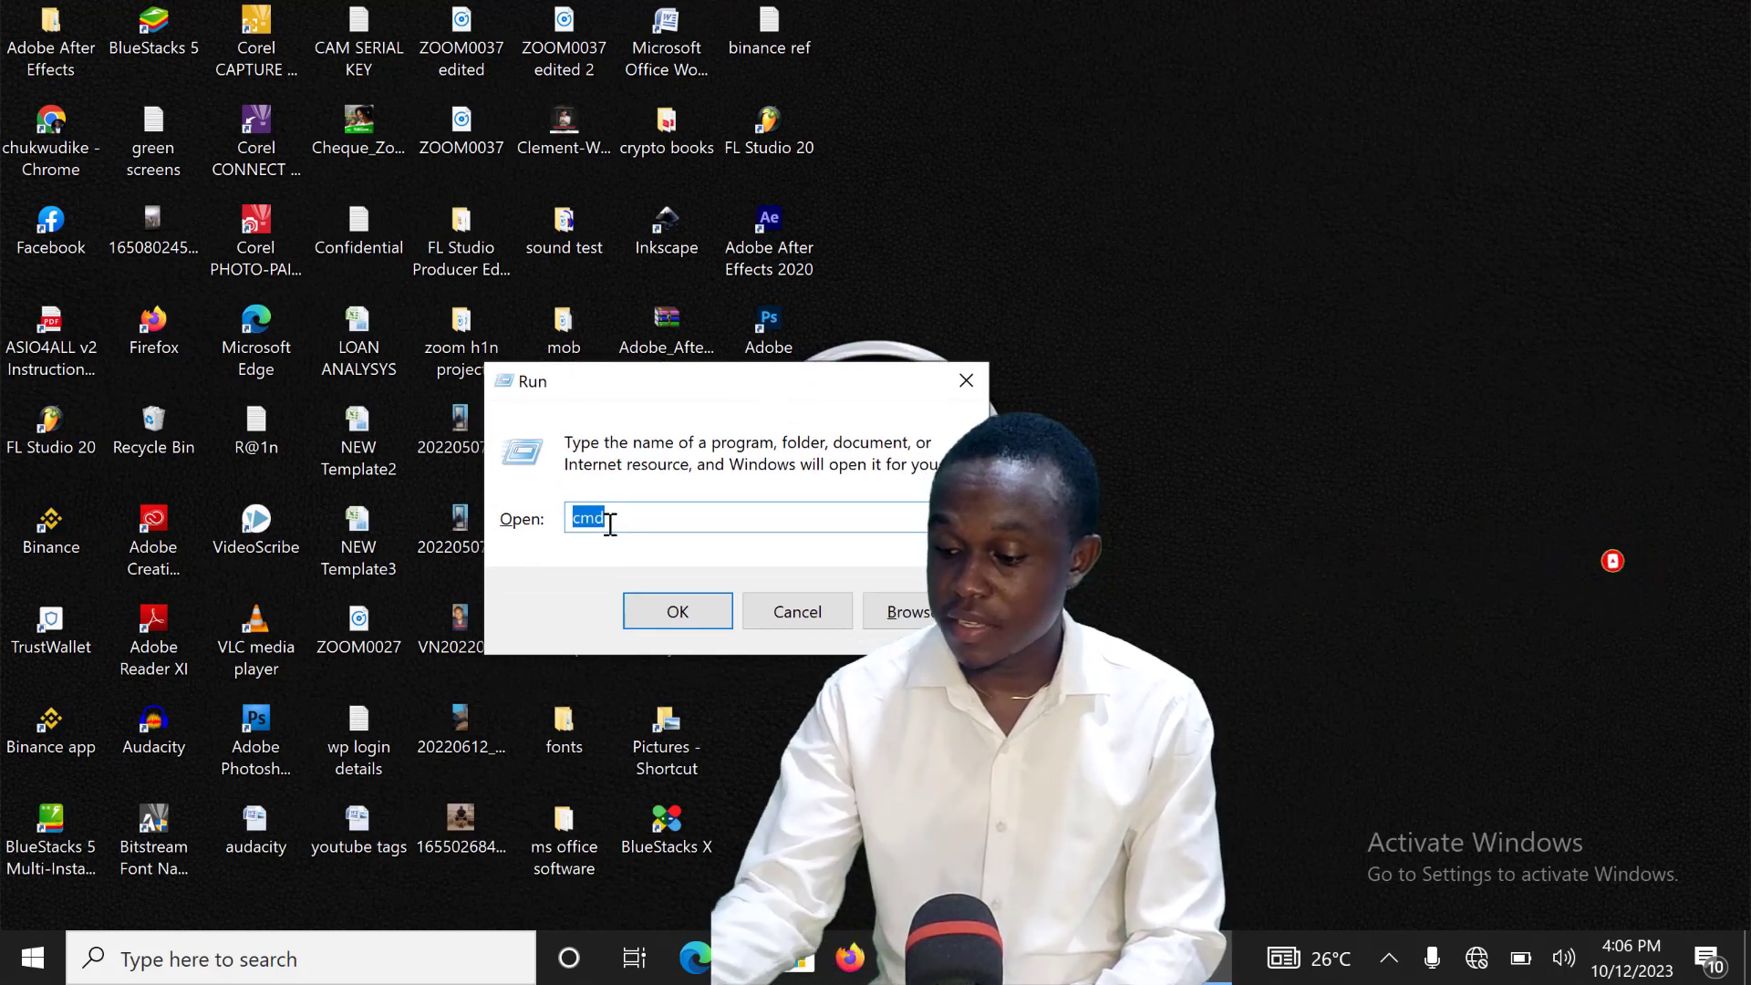
{"action": "key", "text": "BackSpace"}
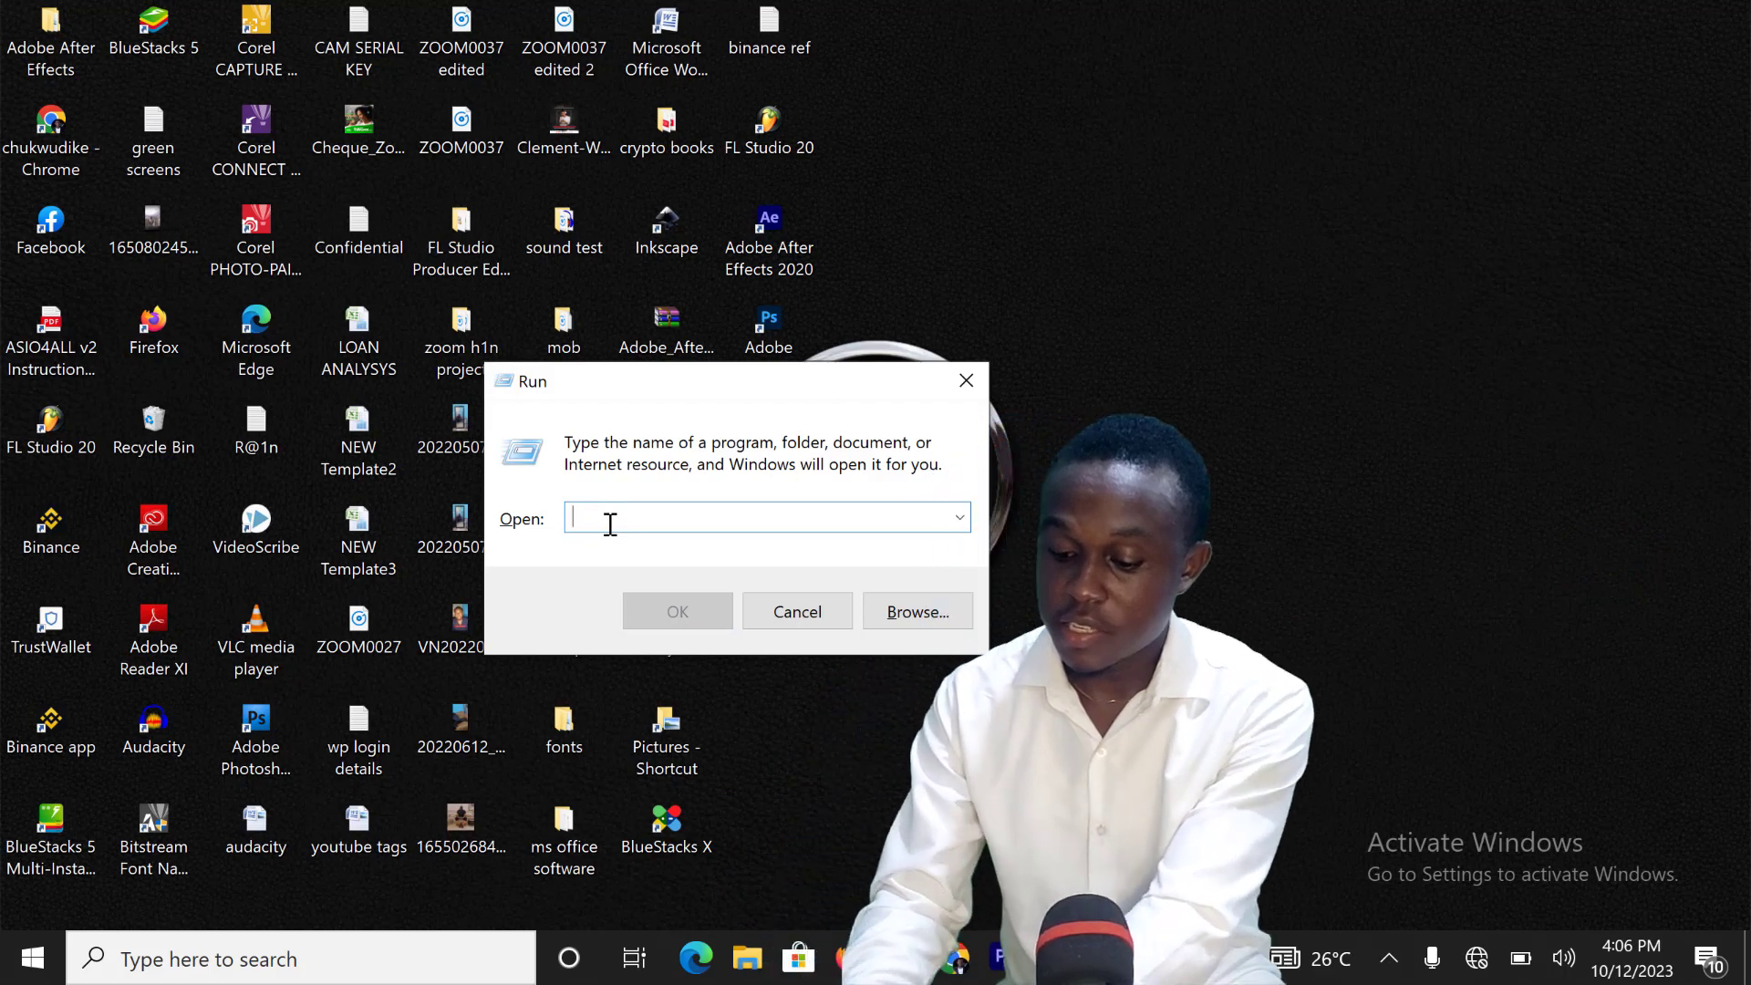
{"action": "type", "text": "reg"}
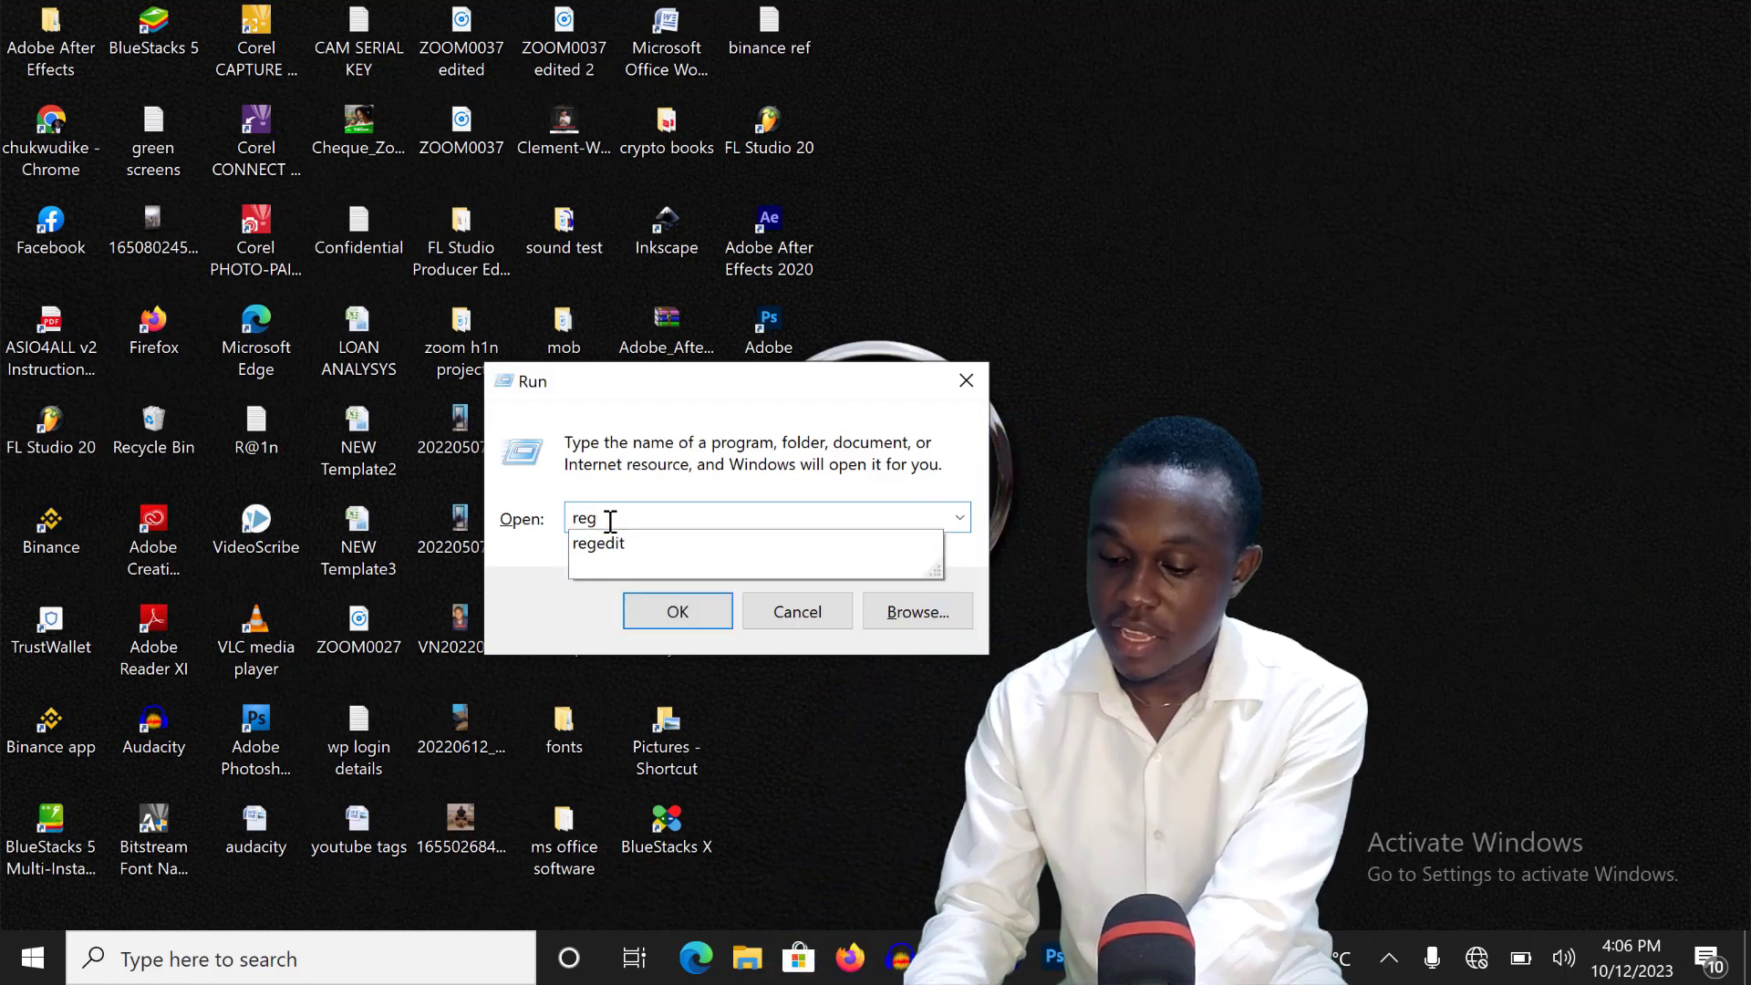
{"action": "type", "text": "edit"}
{"action": "left_click", "coordinate": [610, 521]}
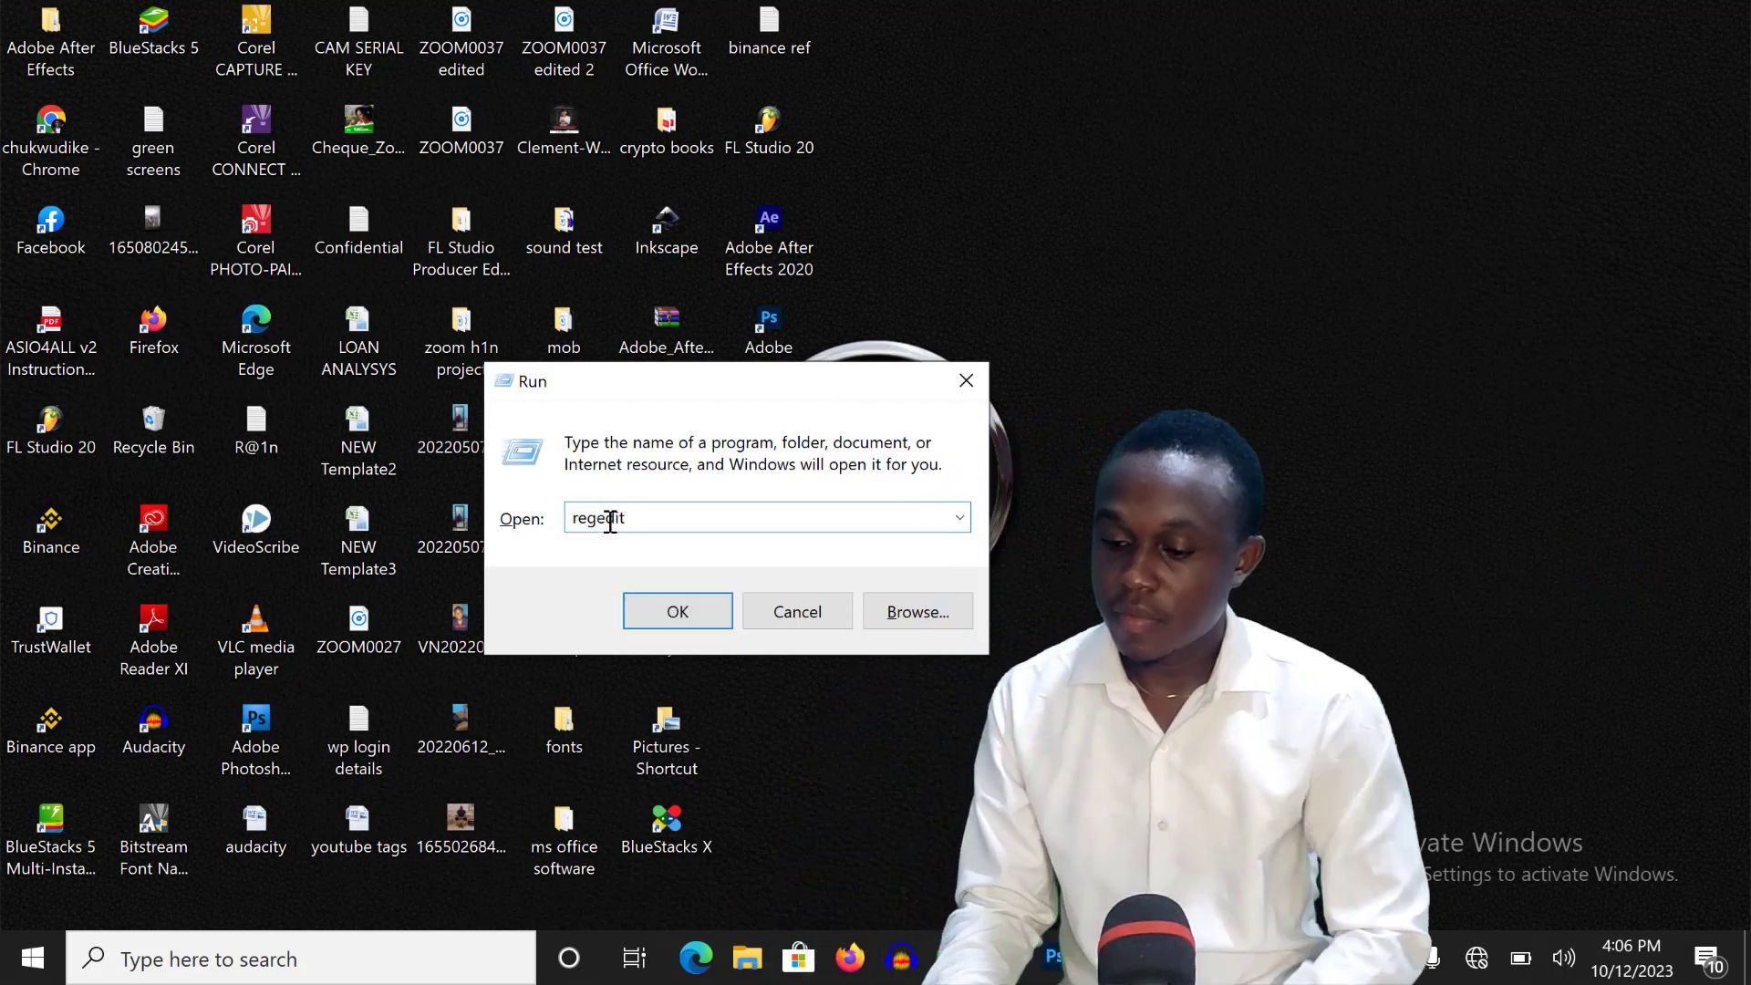
{"action": "left_click", "coordinate": [692, 611]}
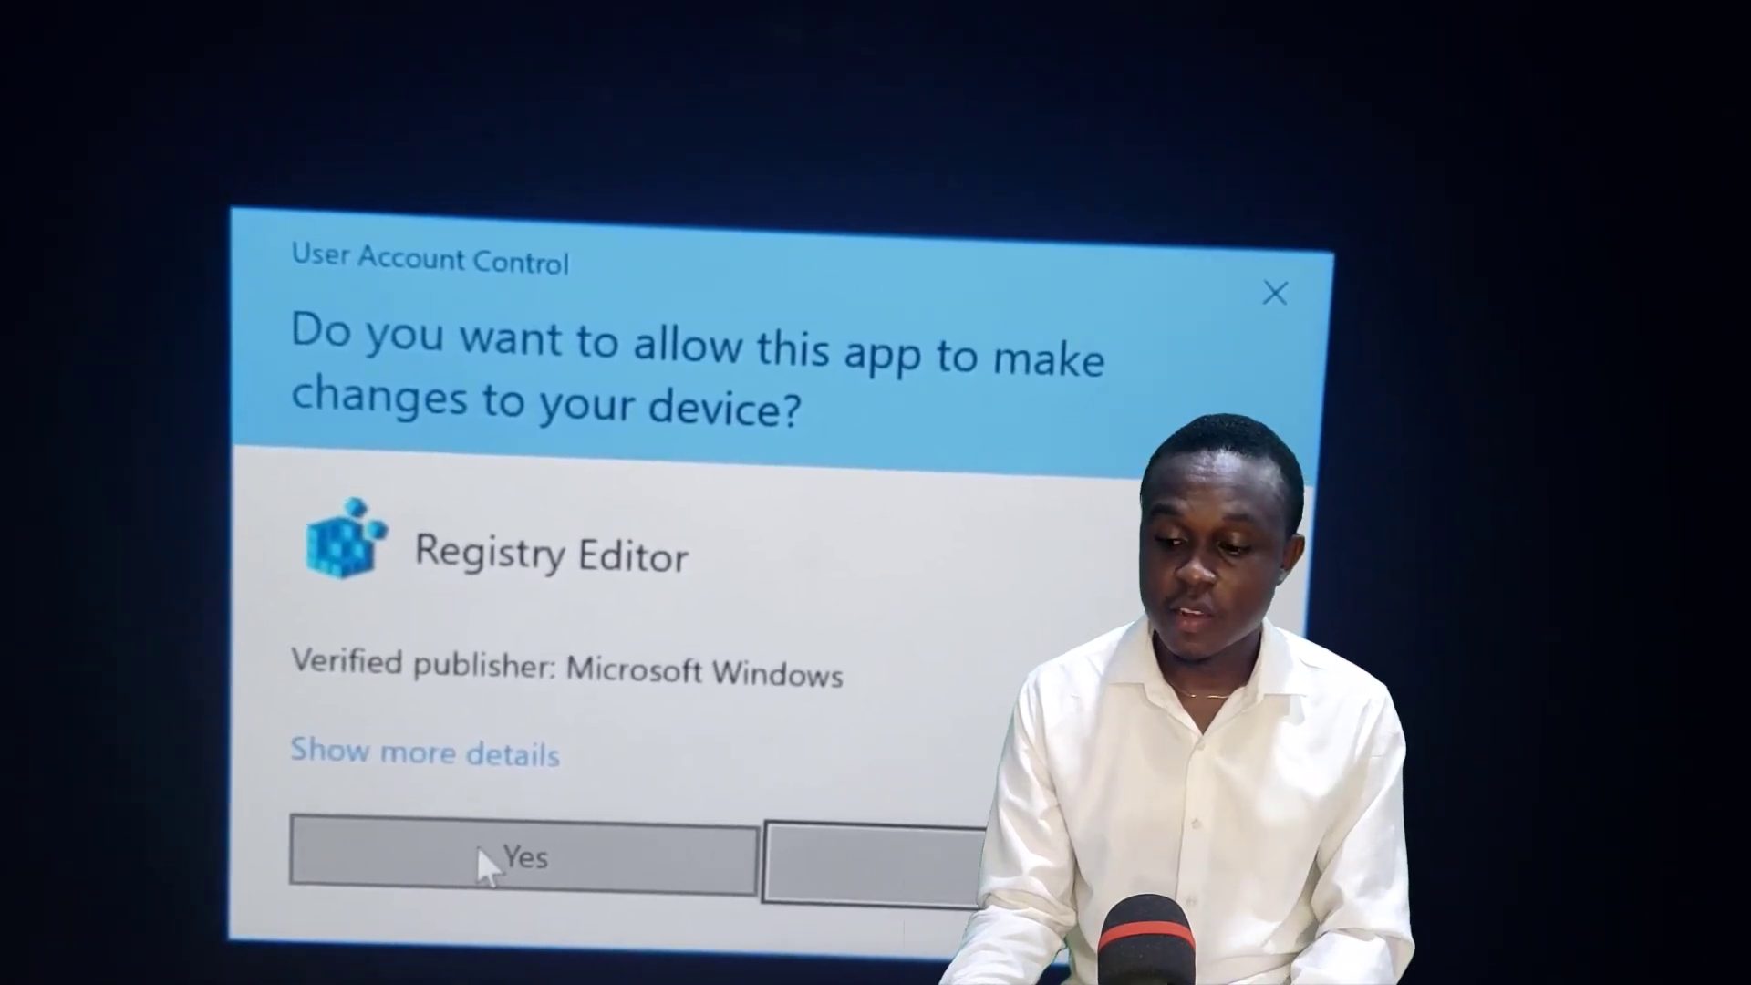
Step: Approve the User Account Control prompt so Registry Editor can make changes
{"action": "left_click", "coordinate": [479, 840]}
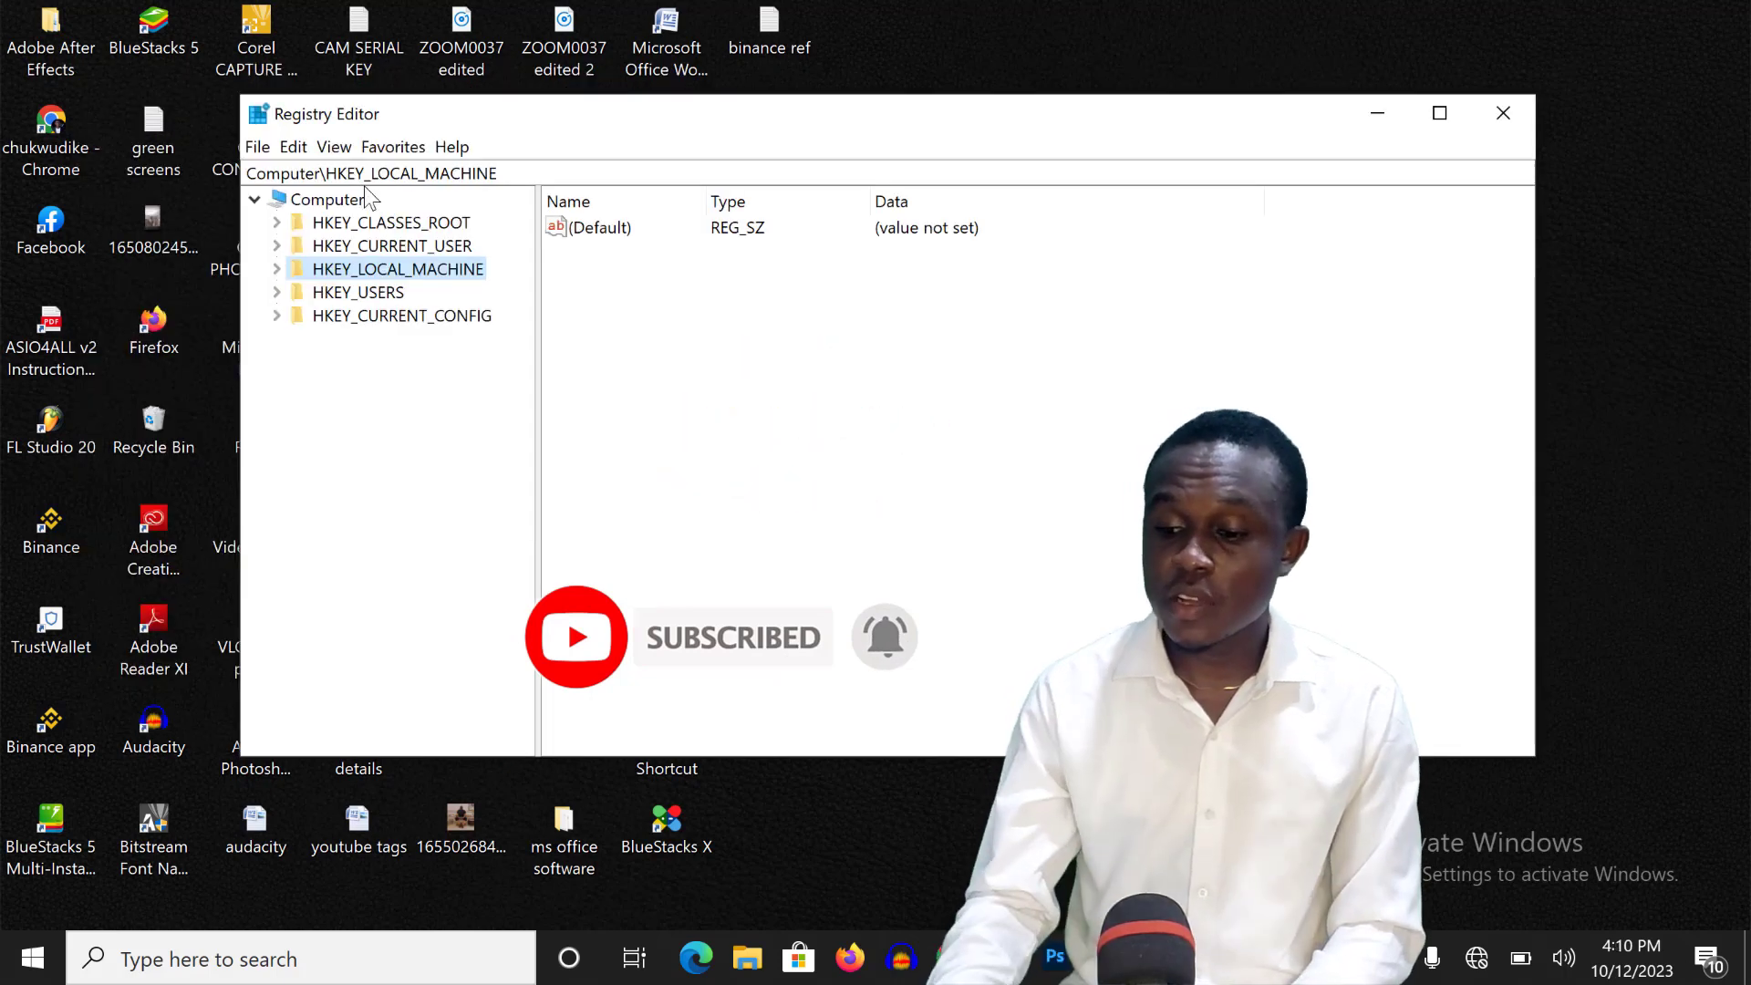
Step: Navigate to HKEY_LOCAL_MACHINE\SYSTEM\CurrentControlSet\Services\svsvc to list its values
{"action": "left_click", "coordinate": [272, 270]}
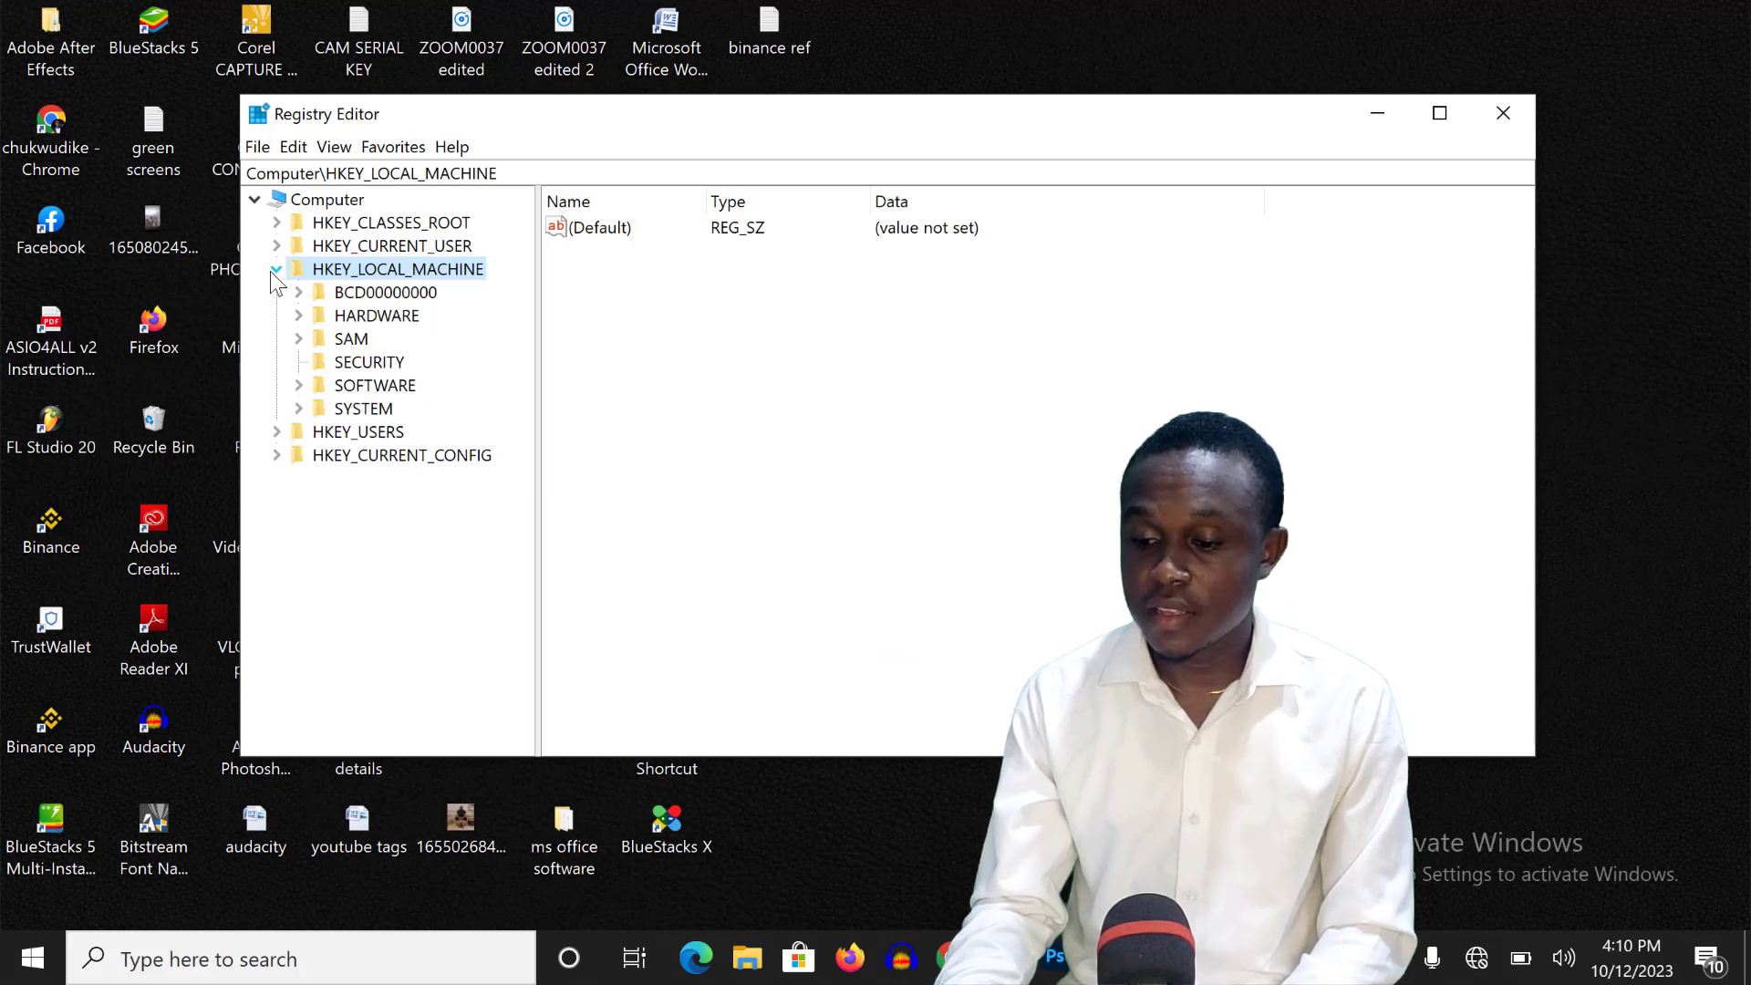
{"action": "left_click", "coordinate": [300, 410]}
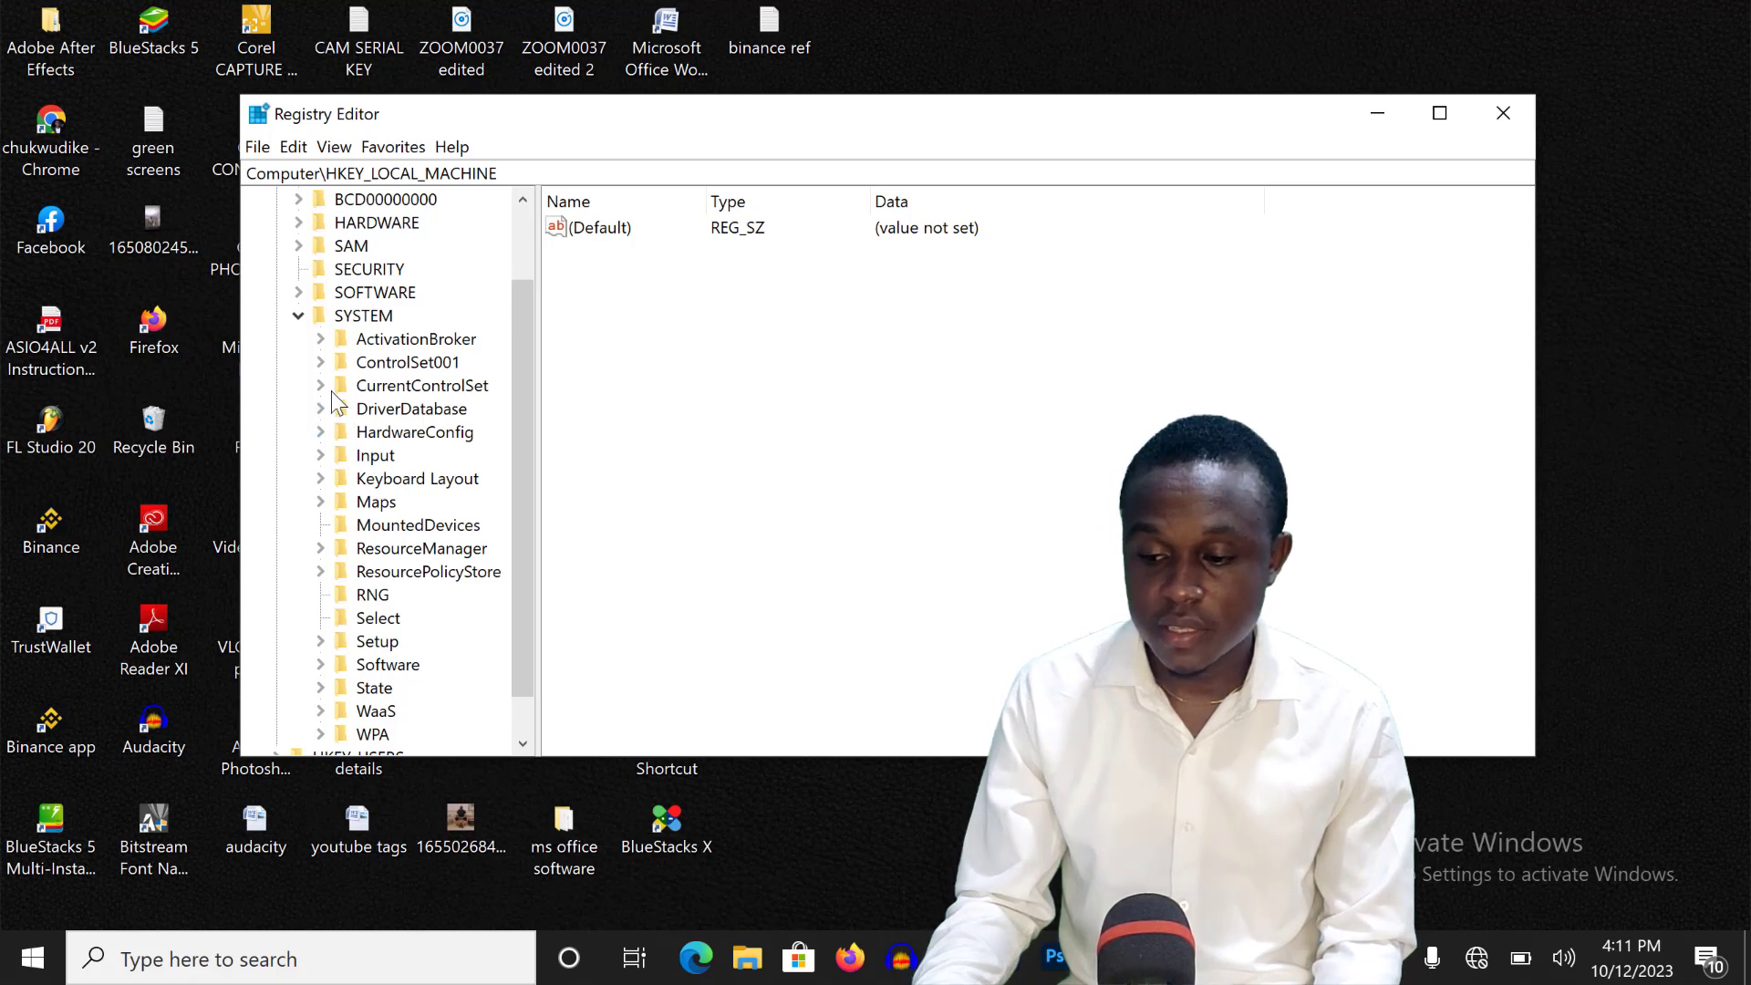
{"action": "left_click", "coordinate": [322, 387]}
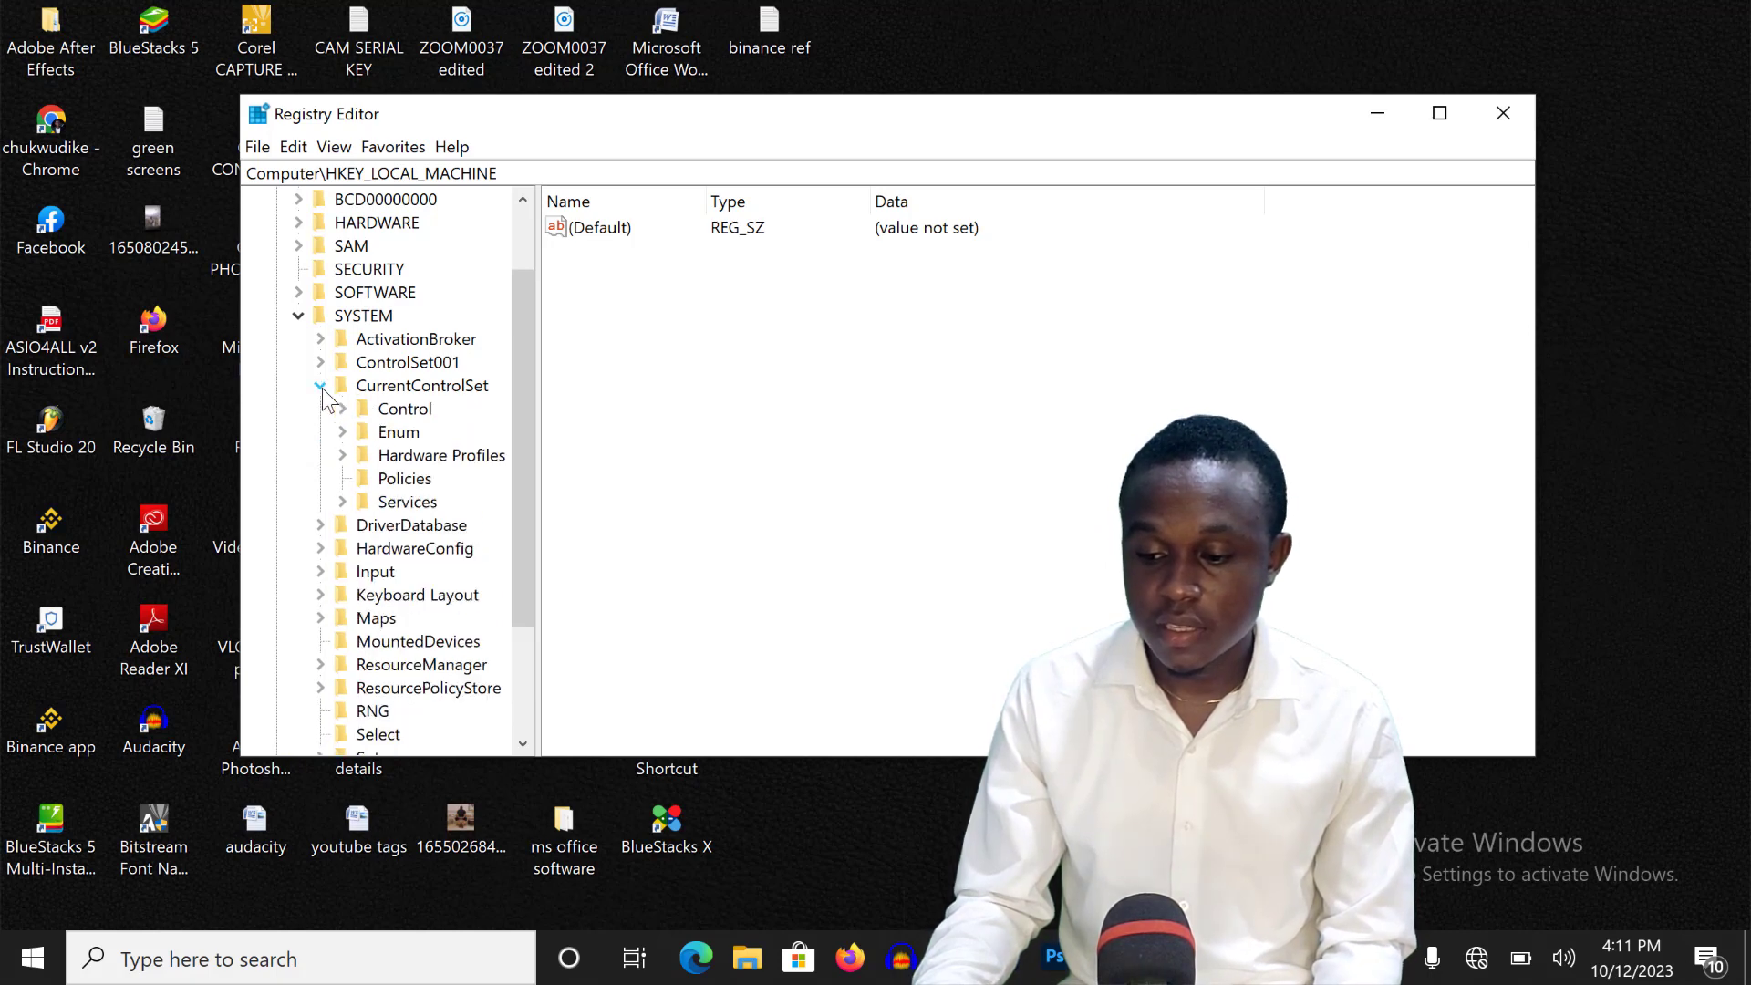
{"action": "left_click", "coordinate": [343, 503]}
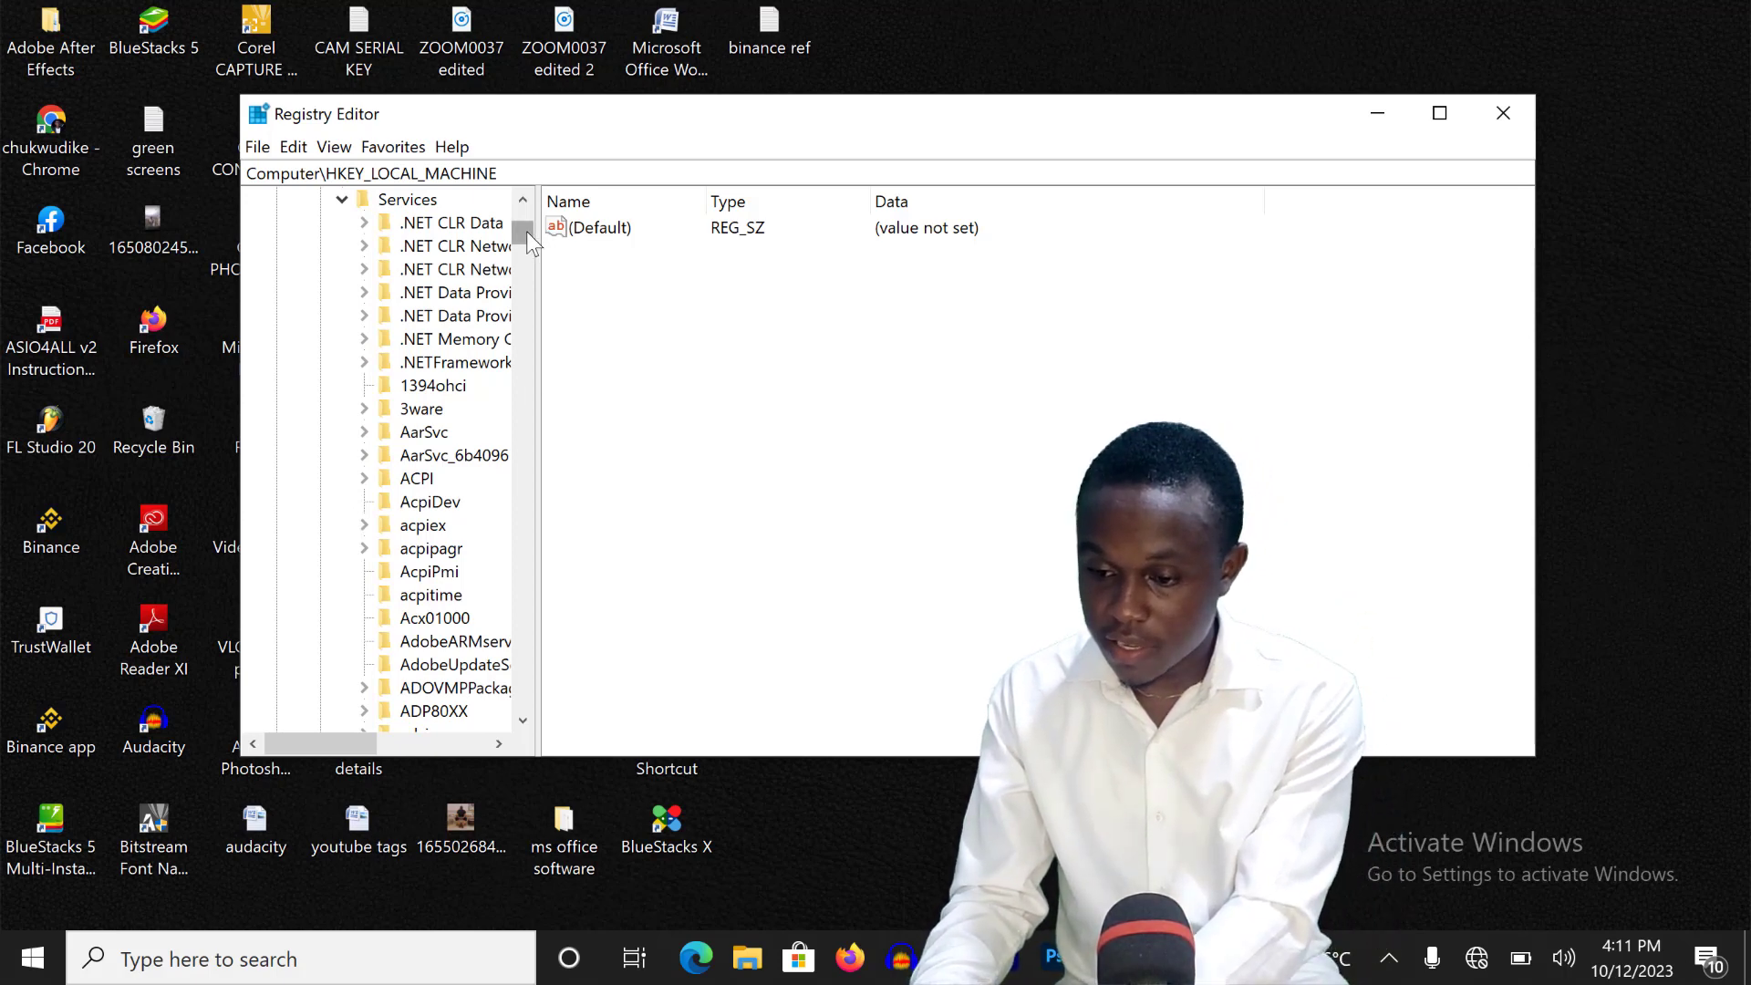
{"action": "left_click_drag", "start_coordinate": [527, 232], "coordinate": [527, 575]}
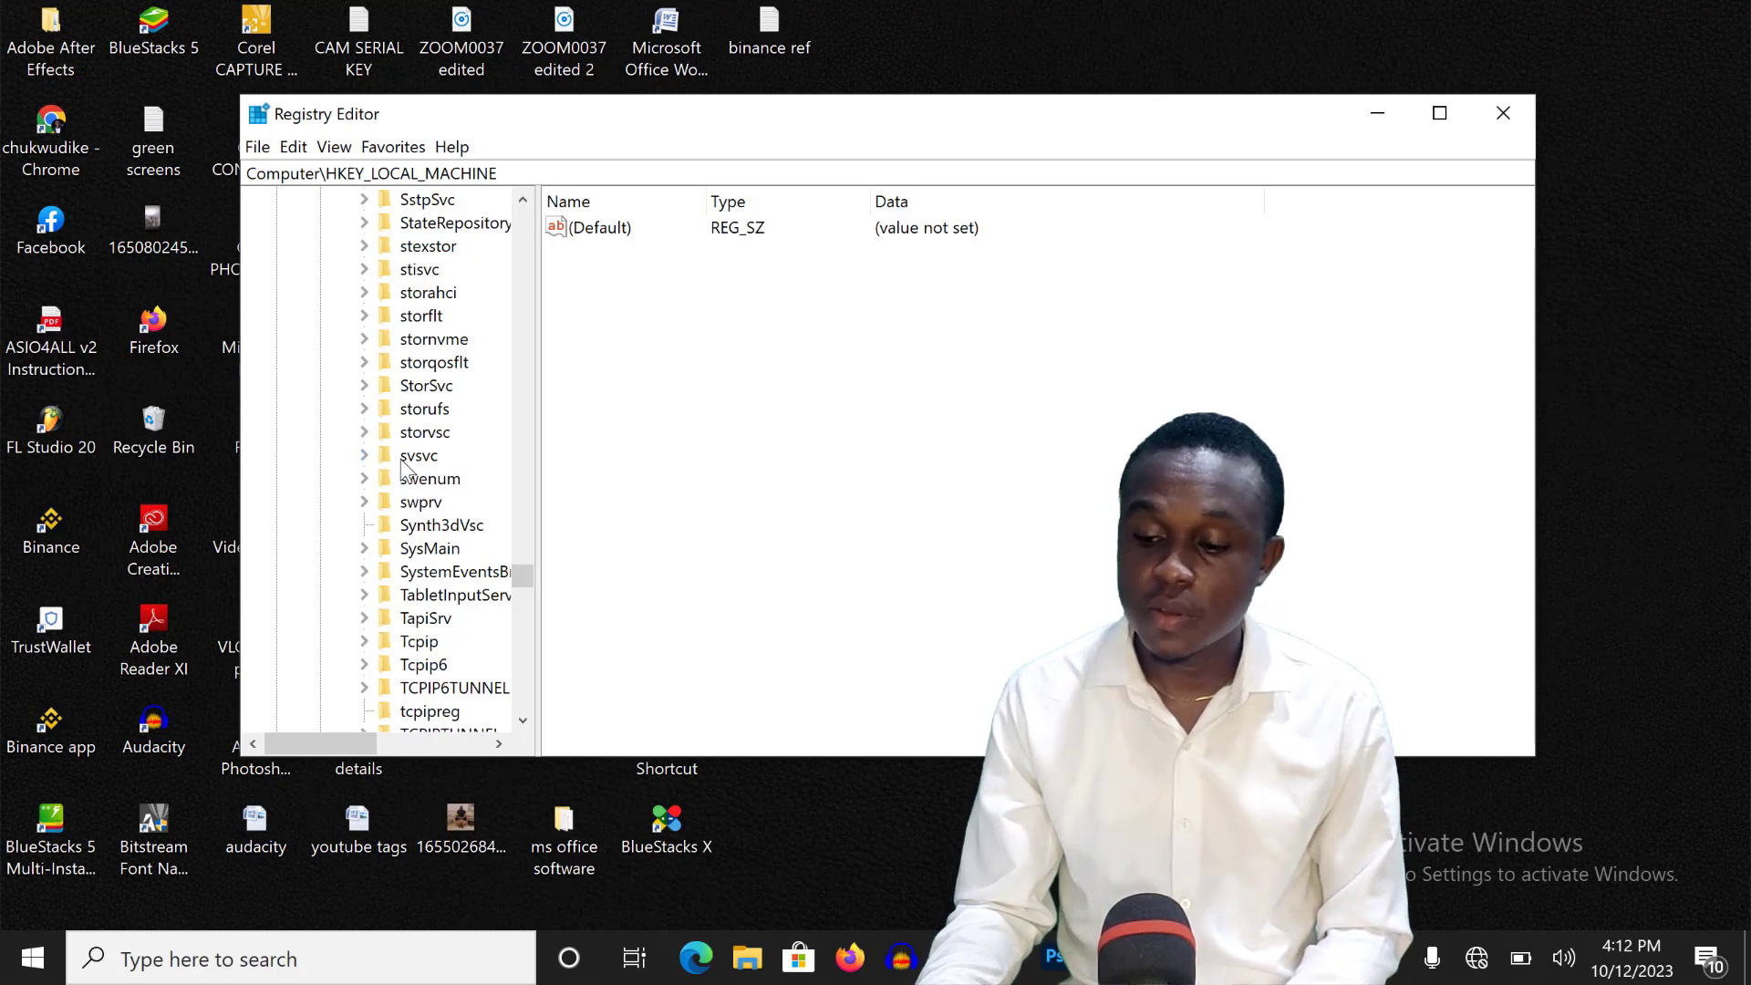
{"action": "left_click", "coordinate": [418, 461]}
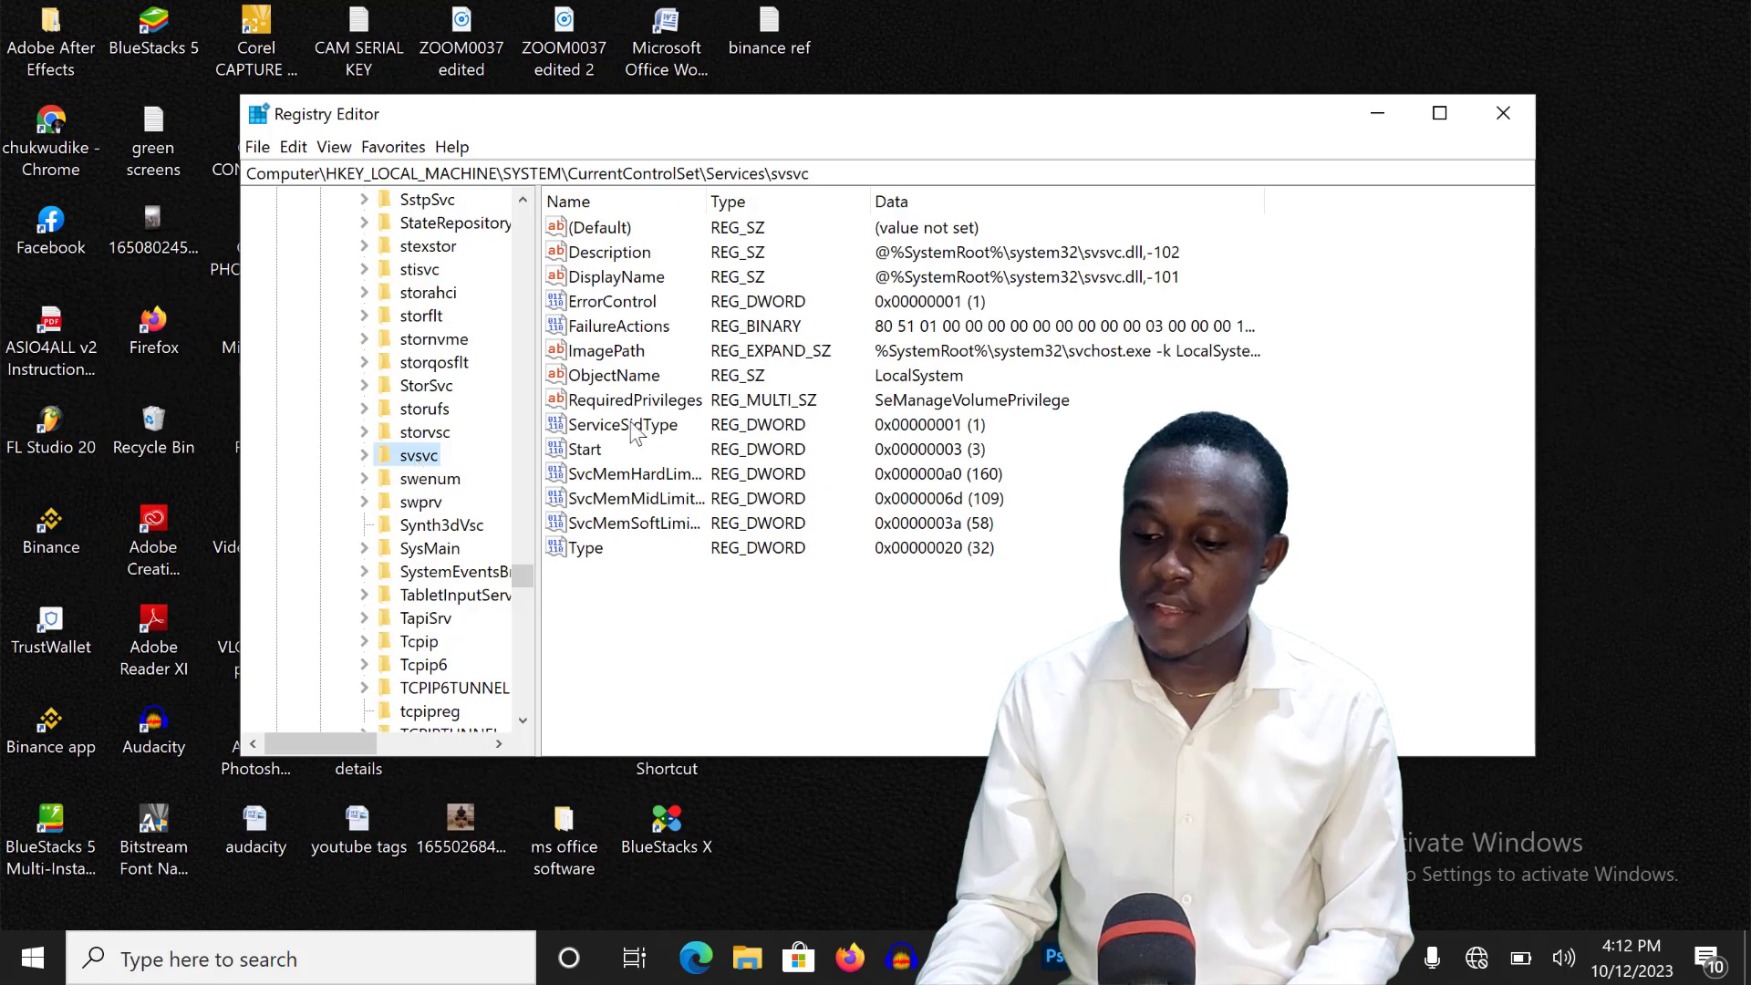
Step: Edit the svsvc Start DWORD so its value data reads 5 instead of 3
{"action": "left_click", "coordinate": [587, 452]}
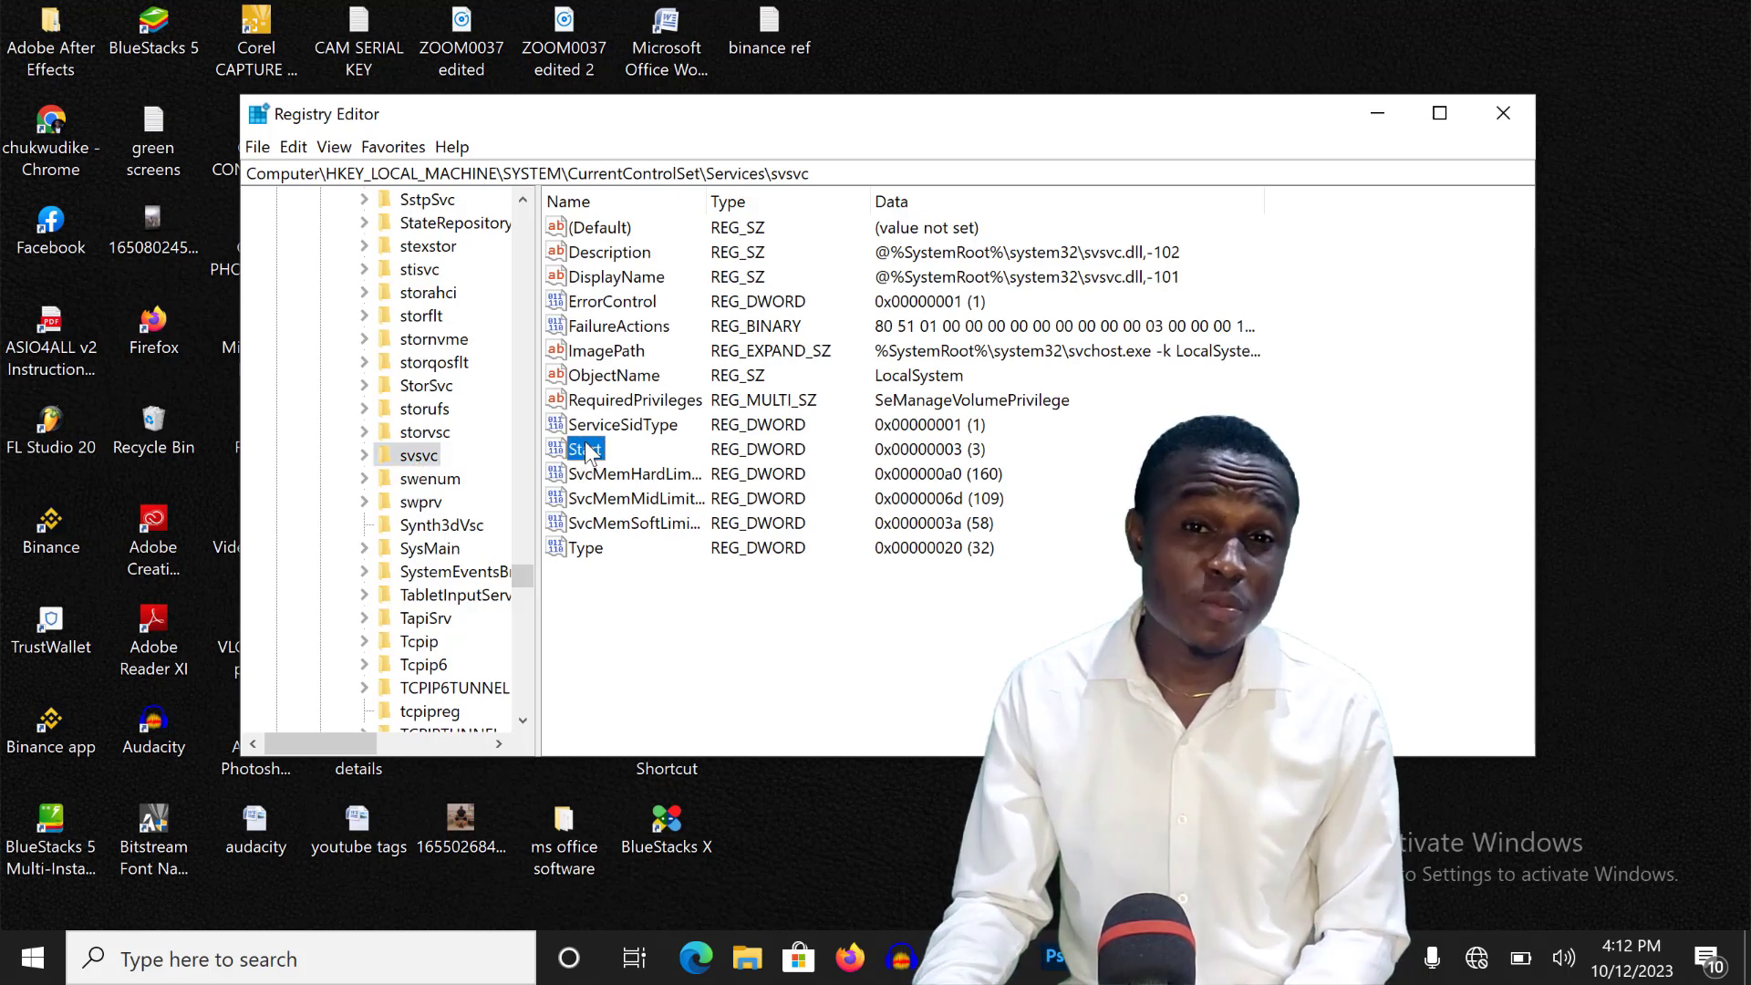
{"action": "double_click", "coordinate": [586, 449]}
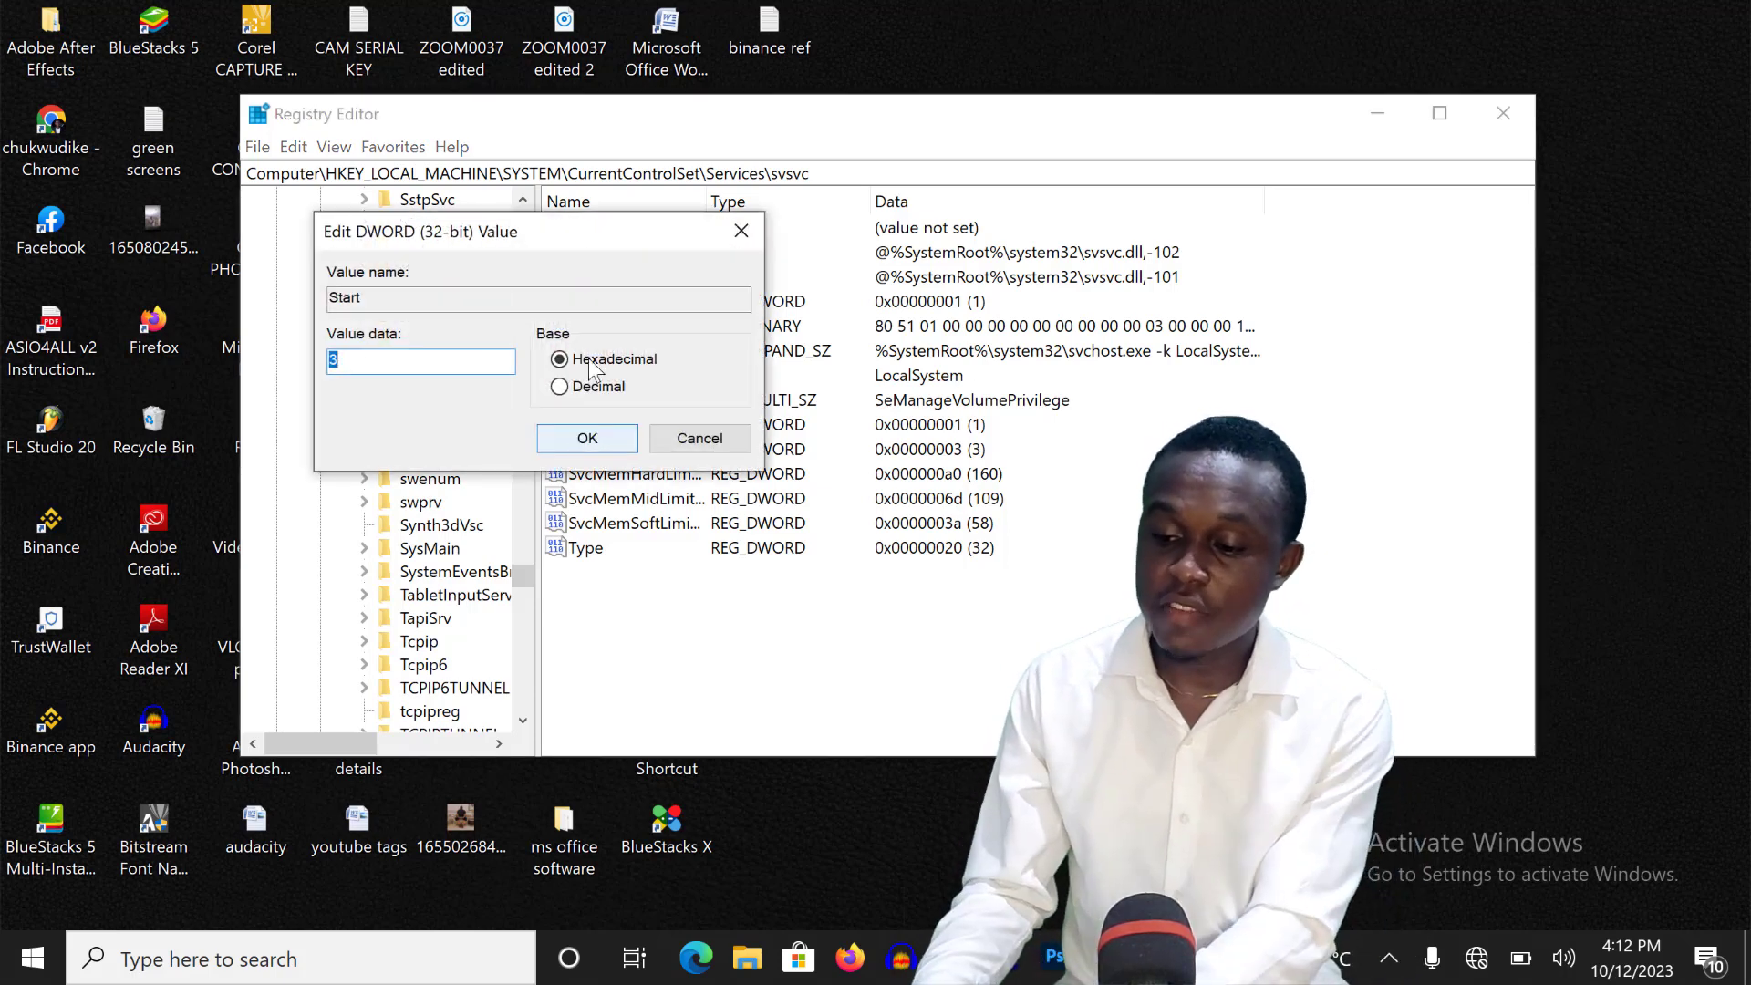
{"action": "left_click_drag", "start_coordinate": [586, 238], "coordinate": [1041, 384]}
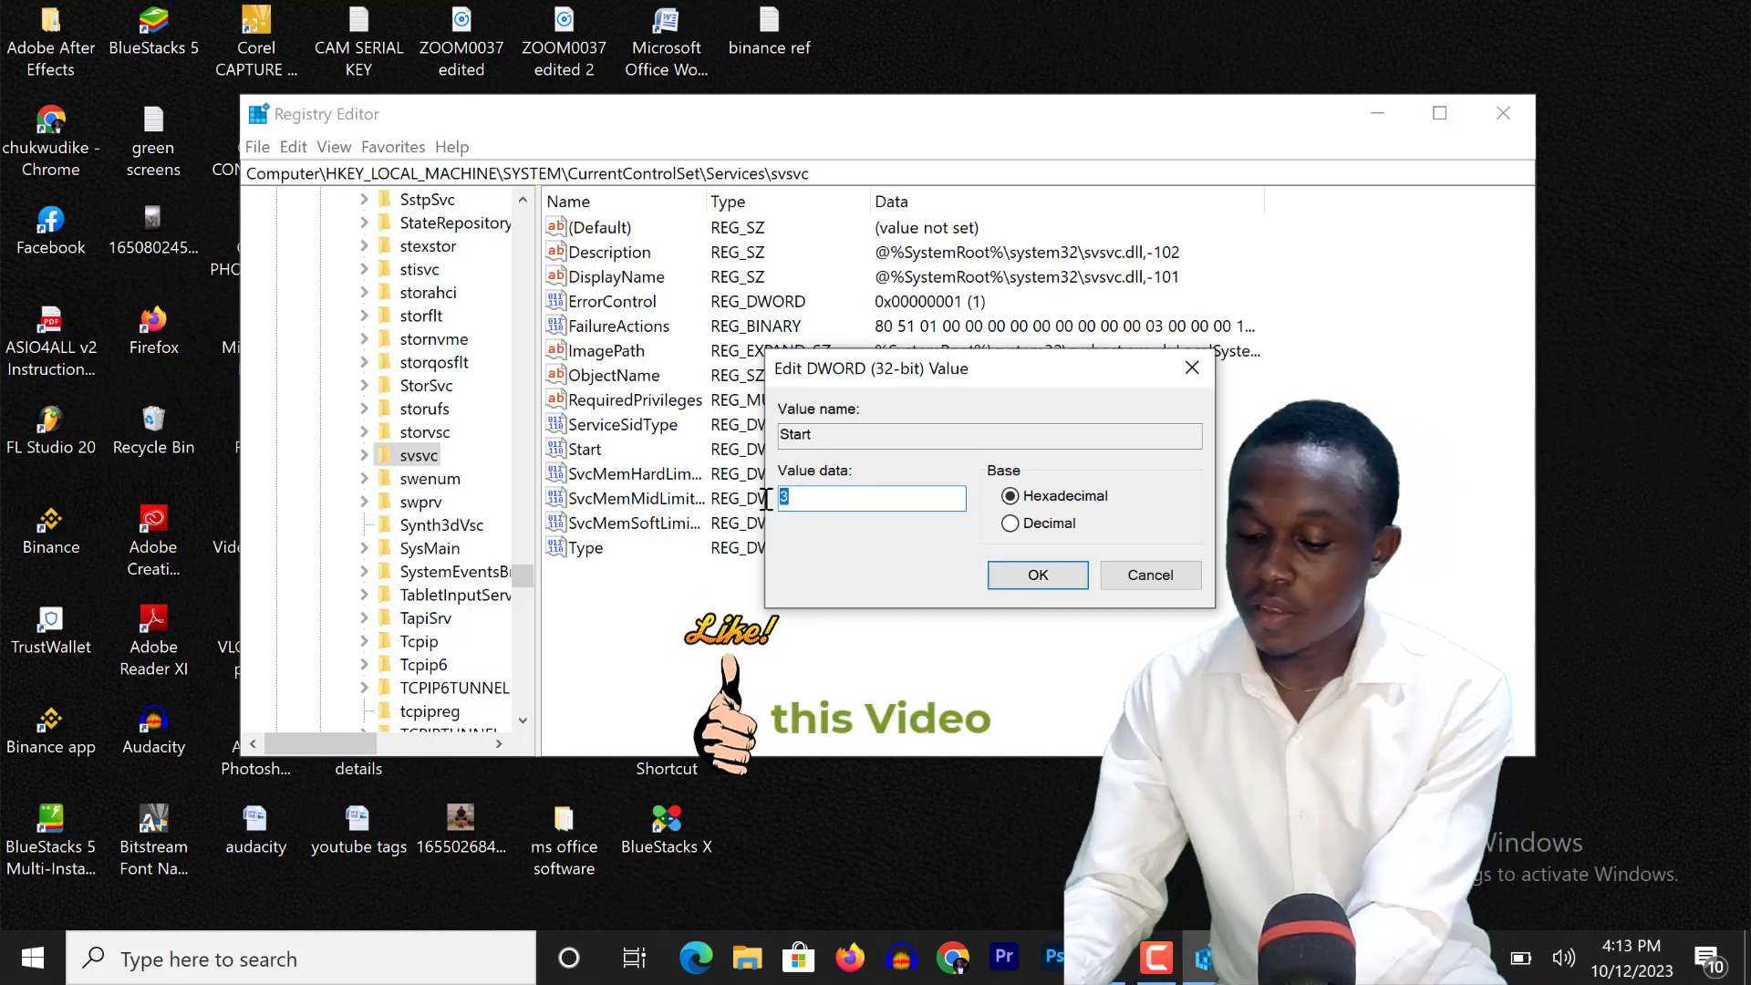
{"action": "type", "text": "5"}
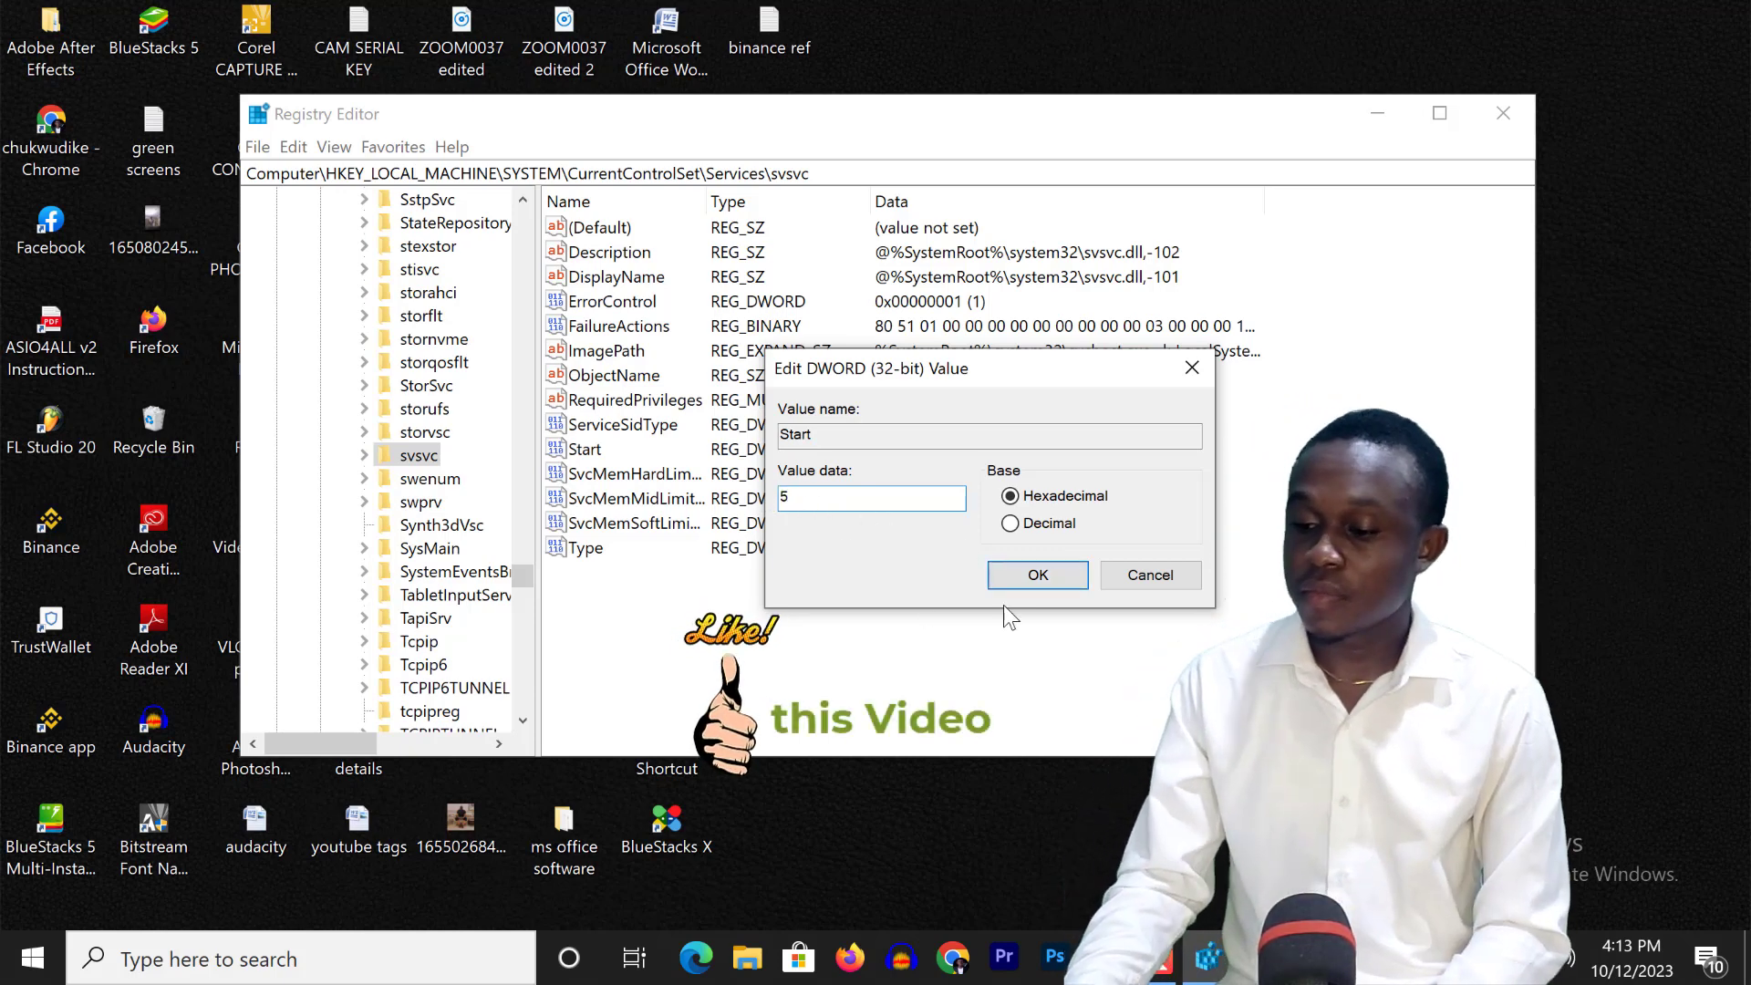
{"action": "left_click", "coordinate": [1048, 577]}
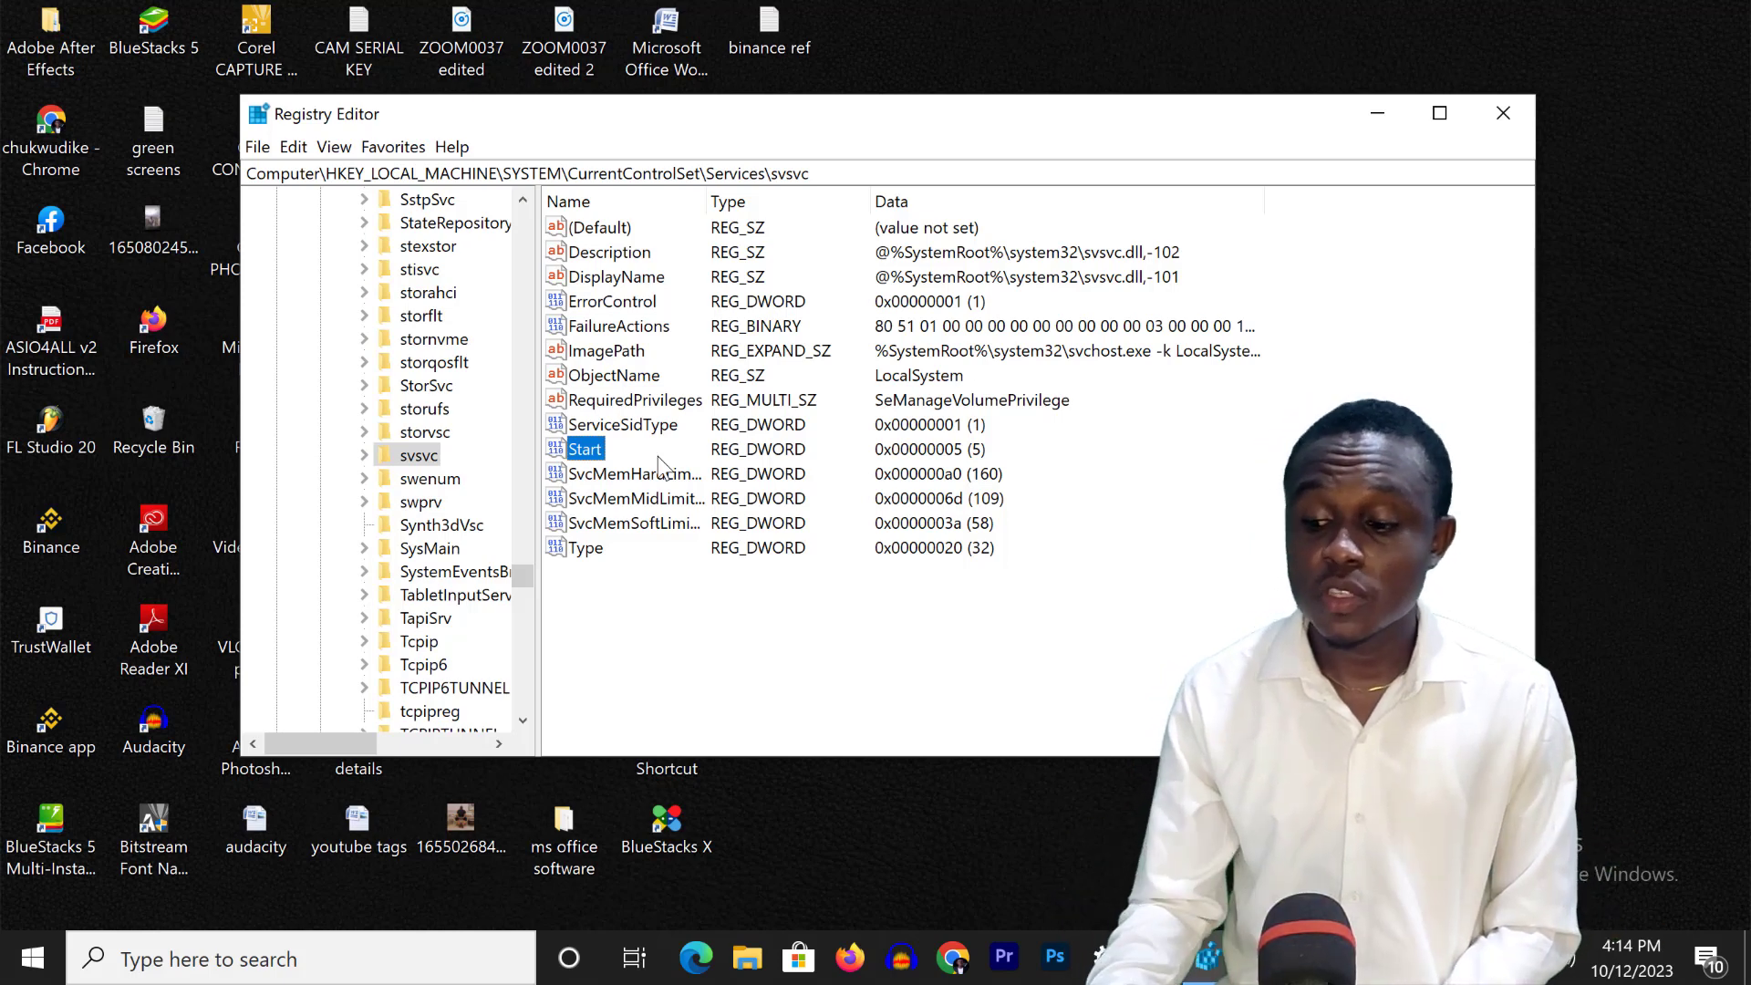
Step: Close Registry Editor, returning to the desktop
{"action": "left_click", "coordinate": [1510, 119]}
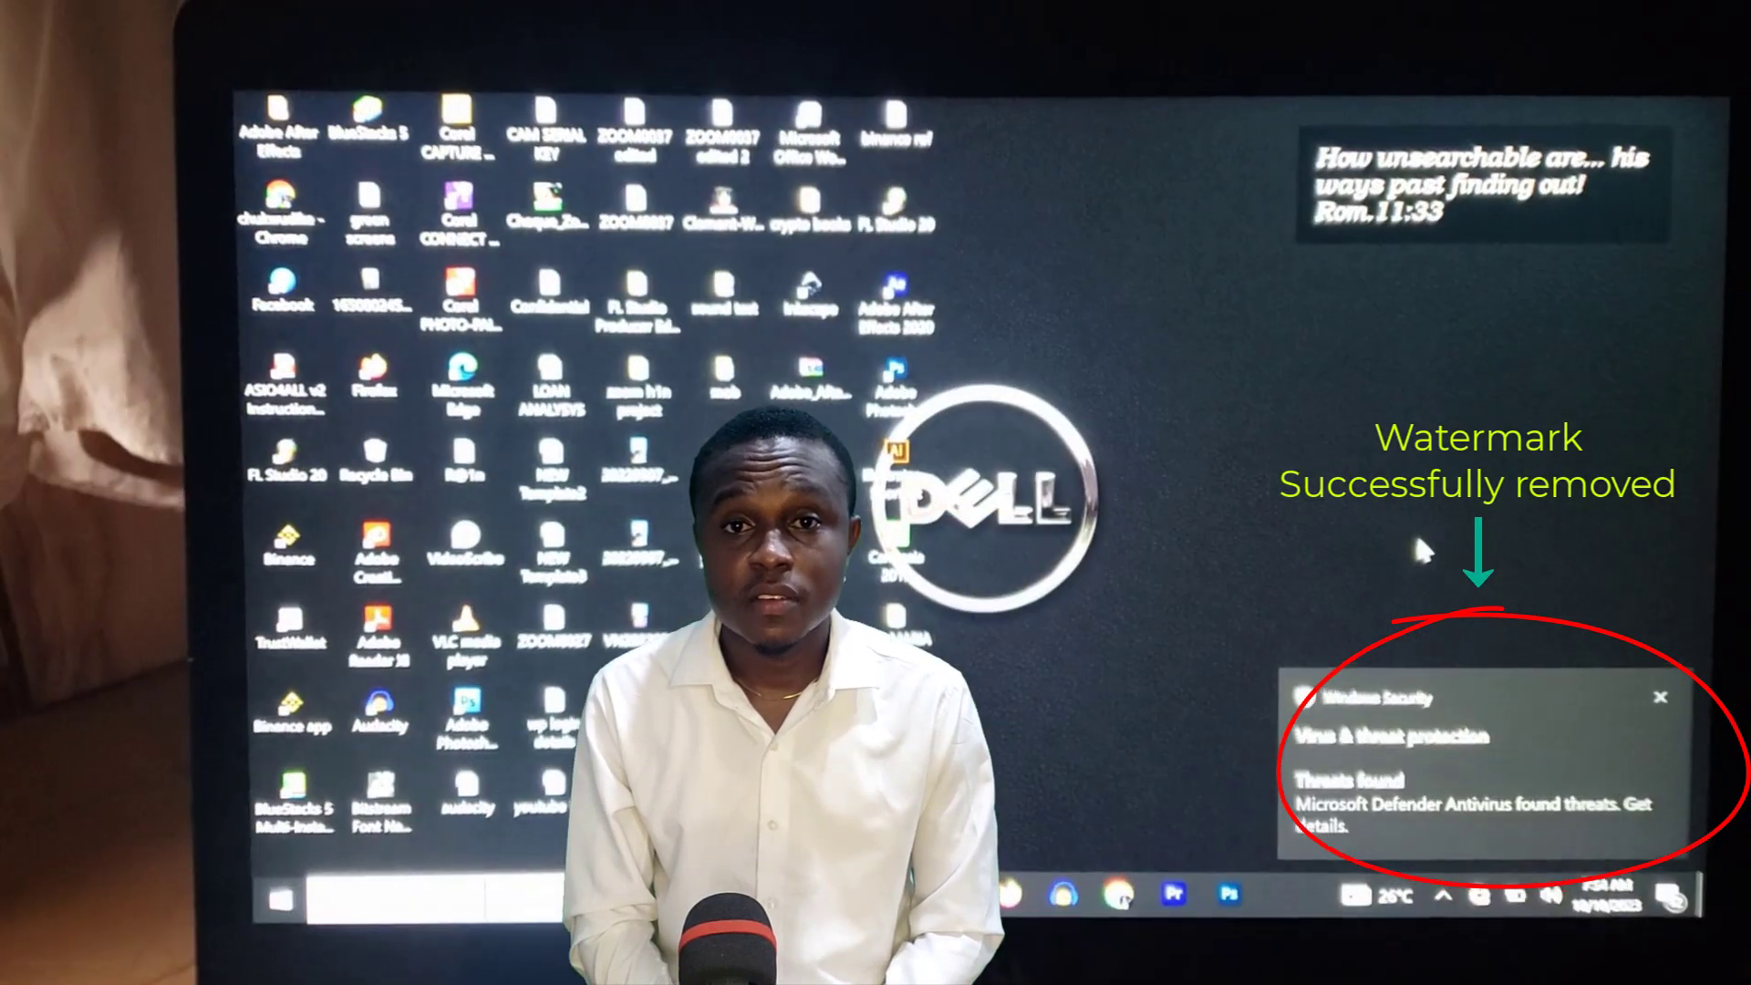
{"action": "left_click", "coordinate": [1636, 684]}
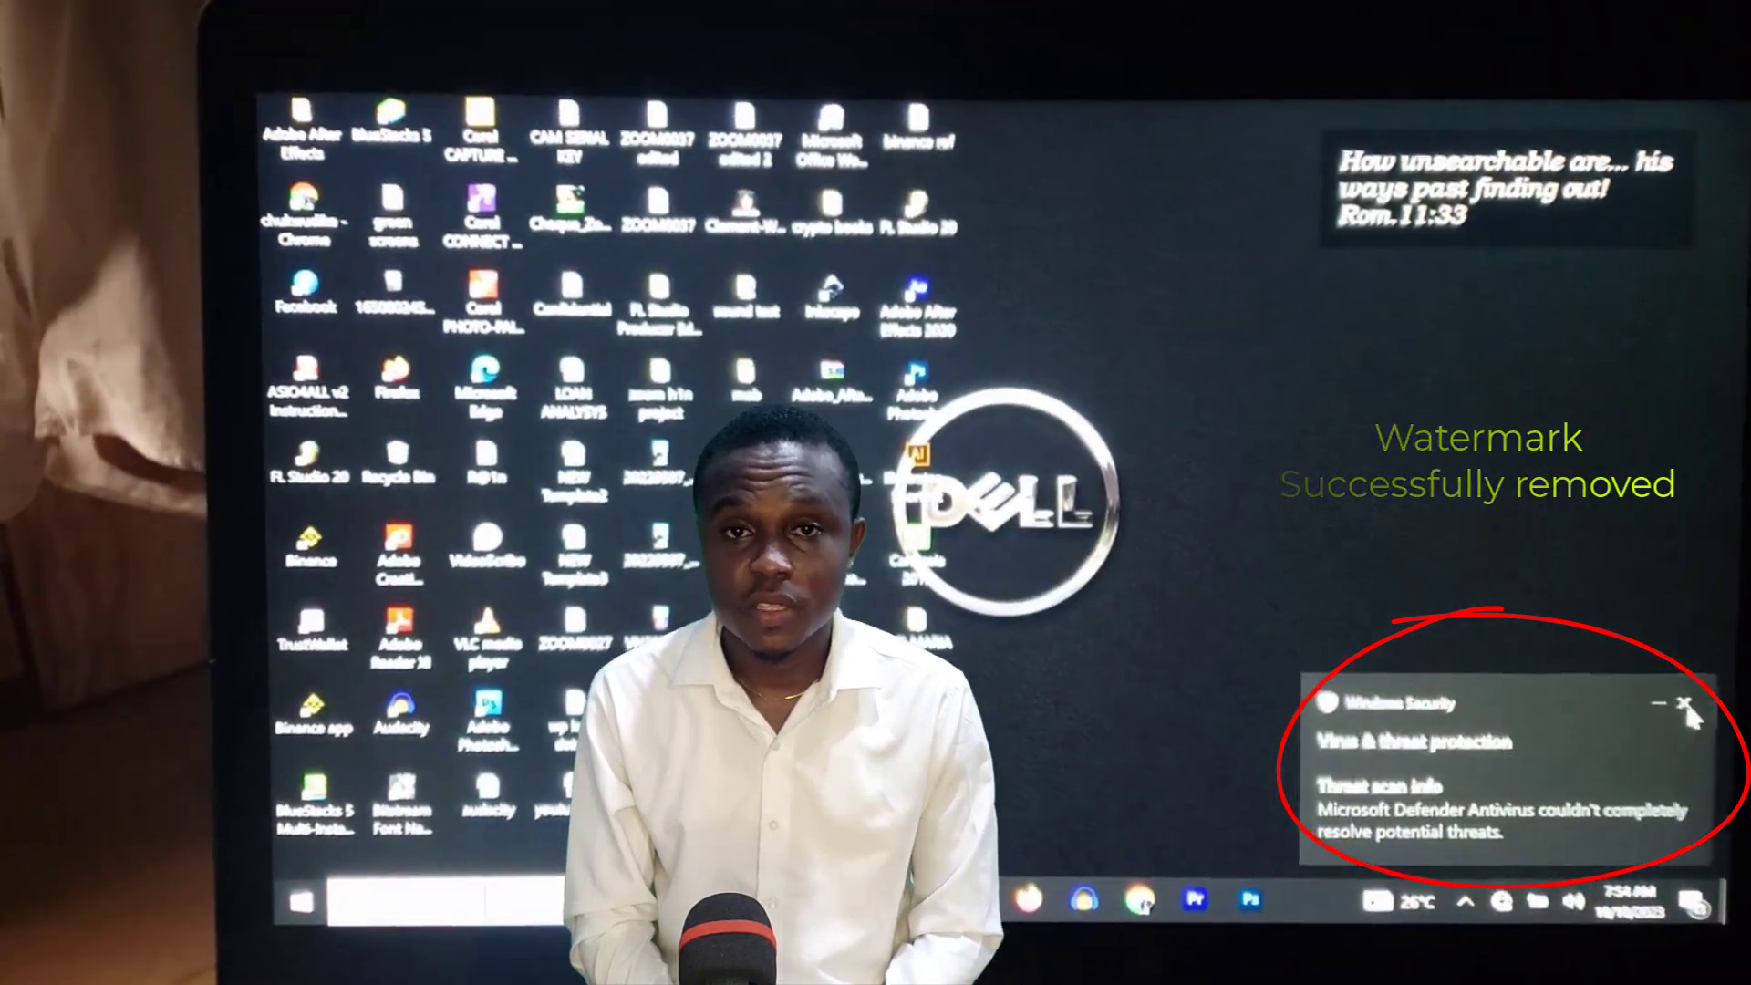
{"action": "left_click", "coordinate": [1683, 689]}
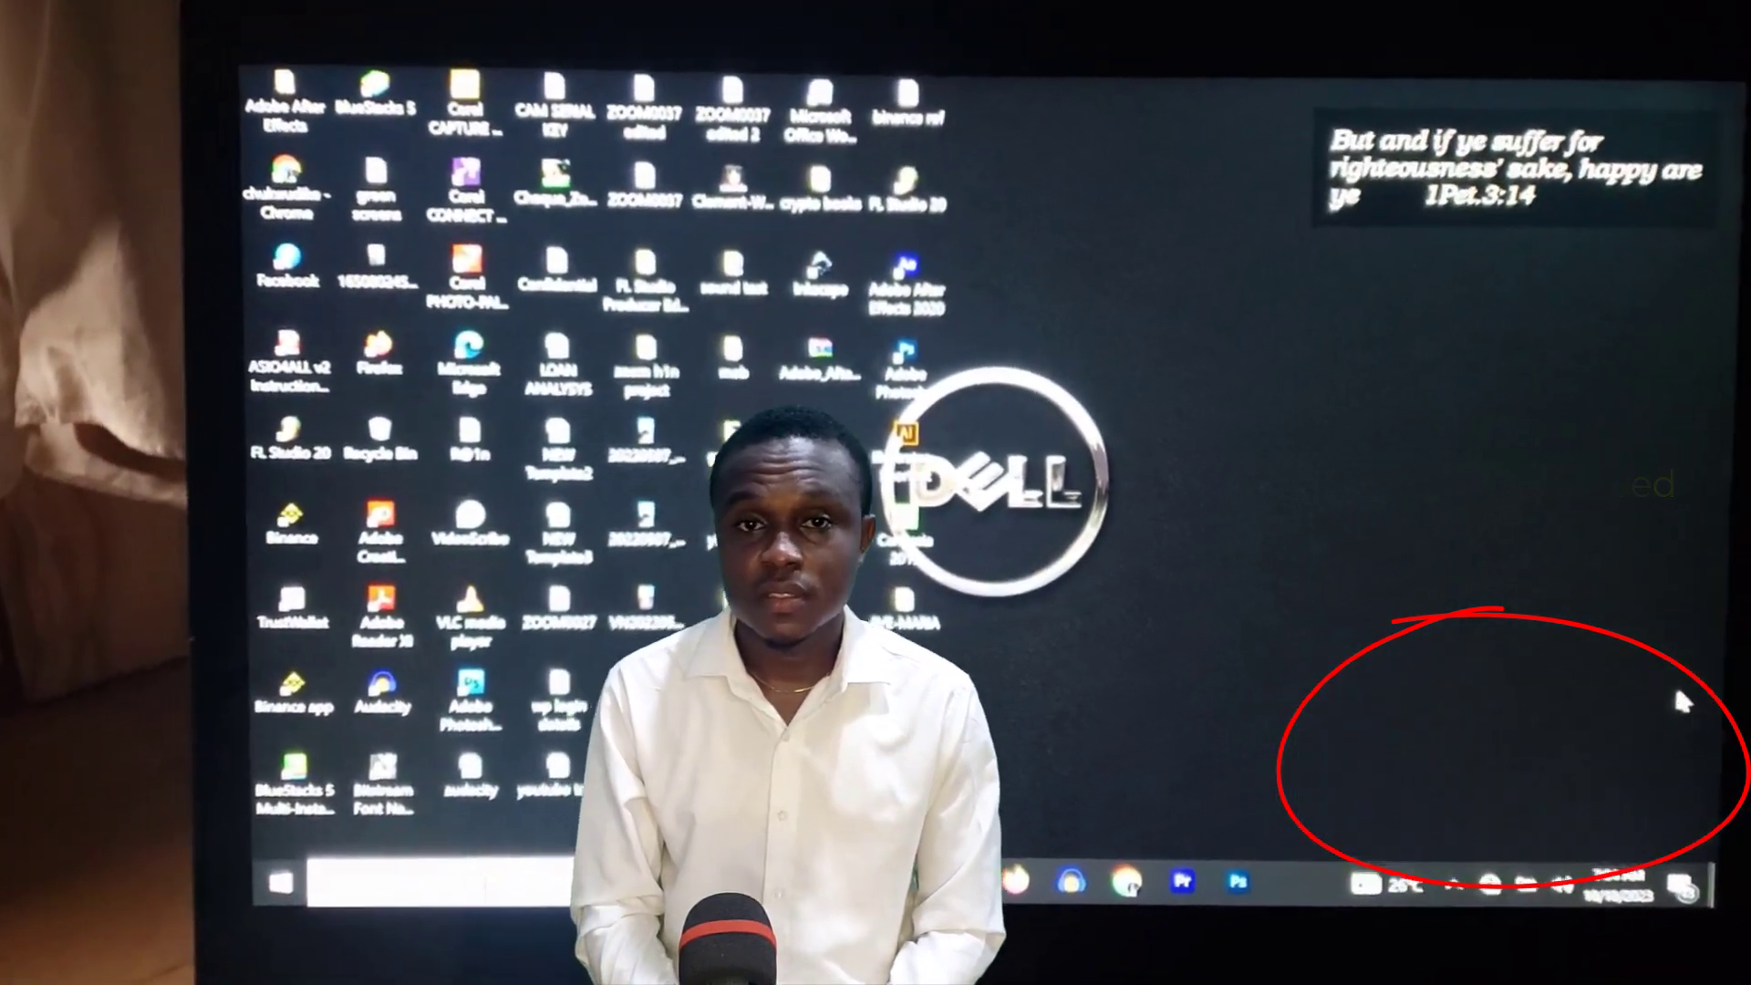